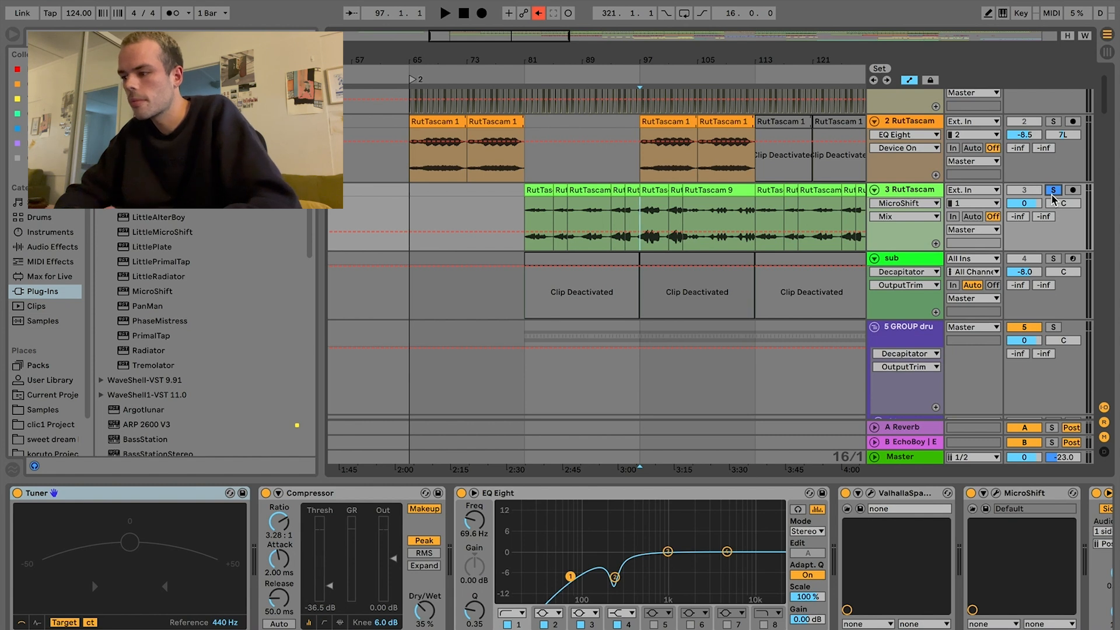
Step: Play the soloed 3 RutTascam track from bar 97, add 2 RutTascam to the solo, and open its clip at bar 105
{"action": "key", "text": "space"}
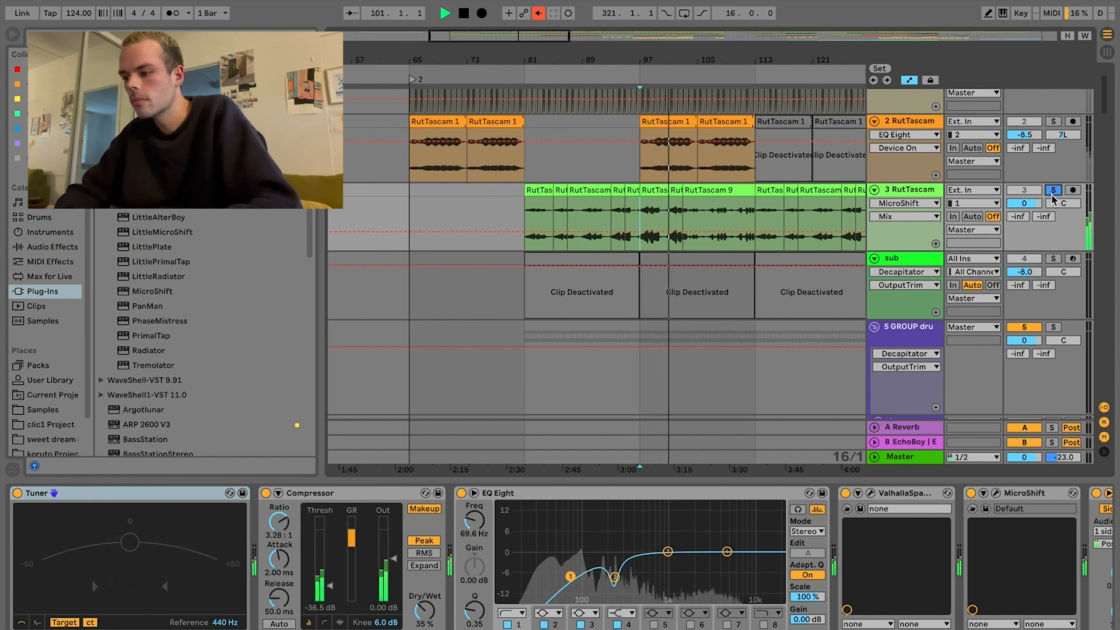
{"action": "scroll", "coordinate": [963, 559], "scroll_direction": "right", "scroll_amount": 6}
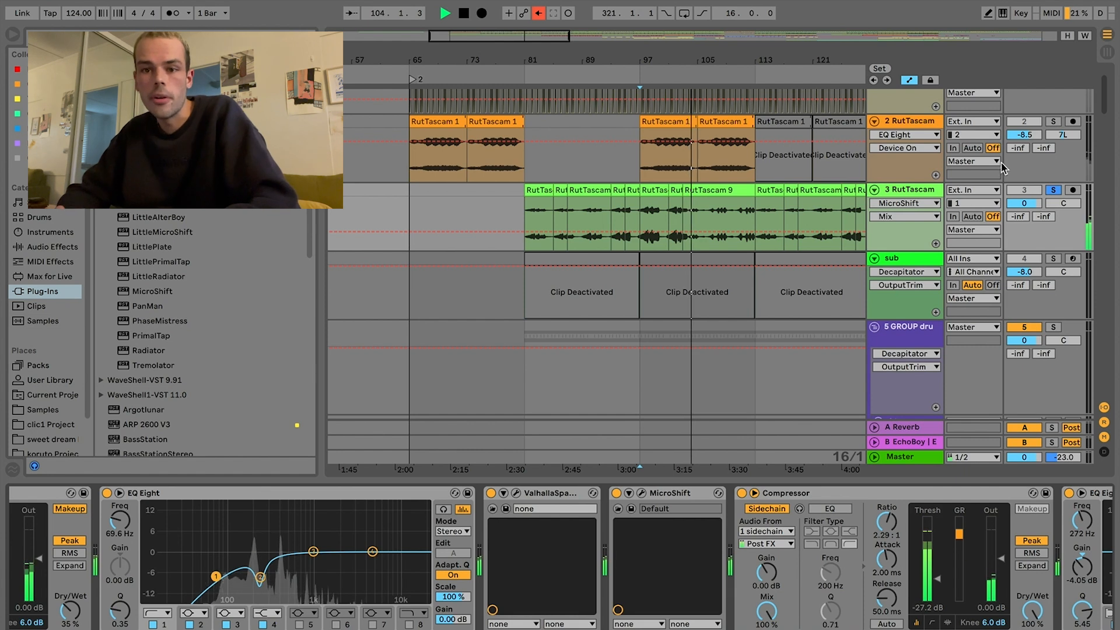
{"action": "left_click", "coordinate": [1053, 122]}
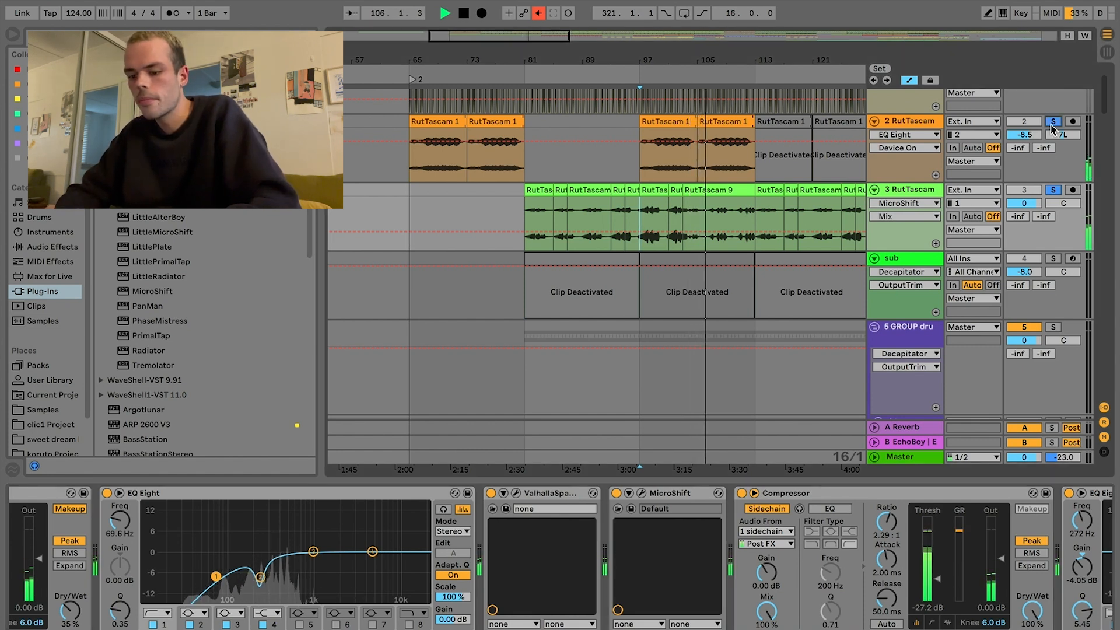
{"action": "double_click", "coordinate": [742, 121]}
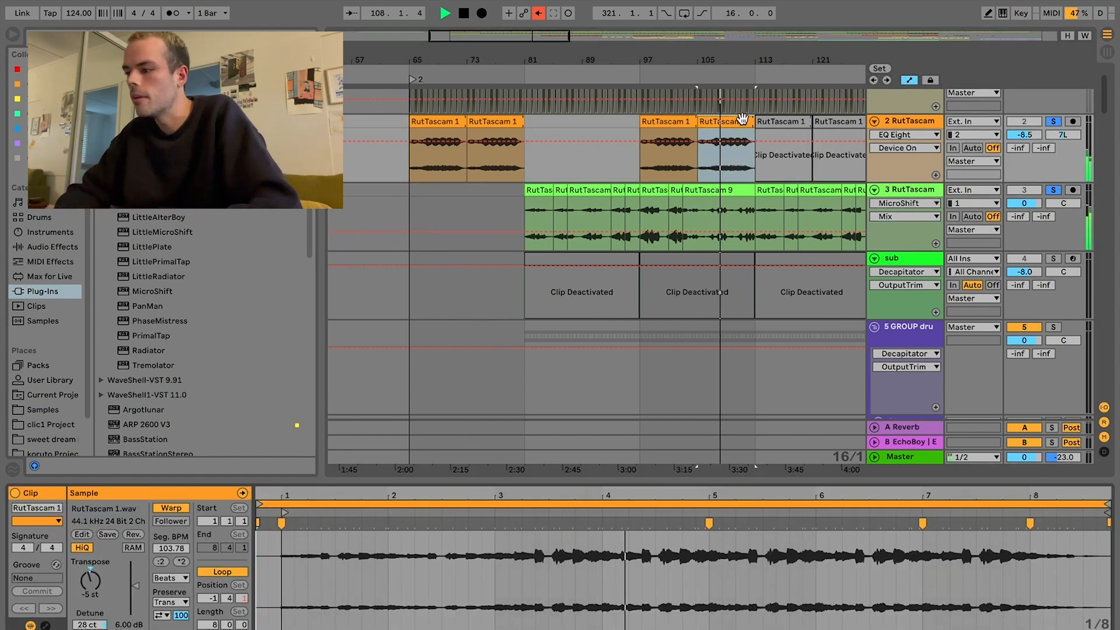
Step: Play the kick track soloed from bar 81, show its EQ Eight devices, and add the 14 break track to the solo
{"action": "scroll", "coordinate": [795, 233], "scroll_direction": "down", "scroll_amount": 10}
{"action": "left_click", "coordinate": [465, 300]}
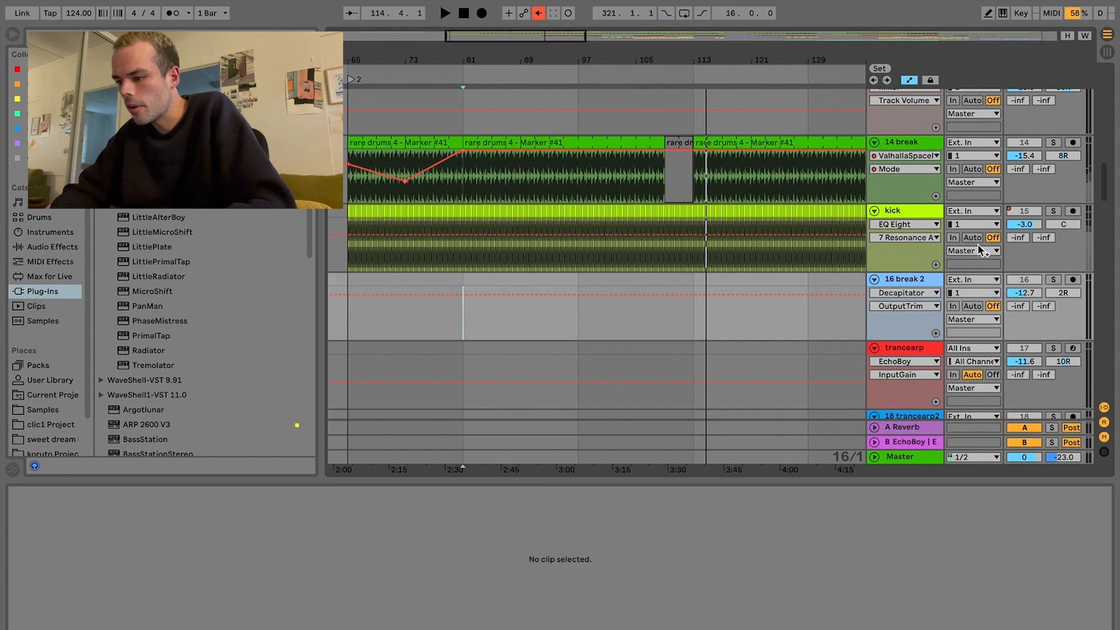
{"action": "left_click", "coordinate": [1054, 212]}
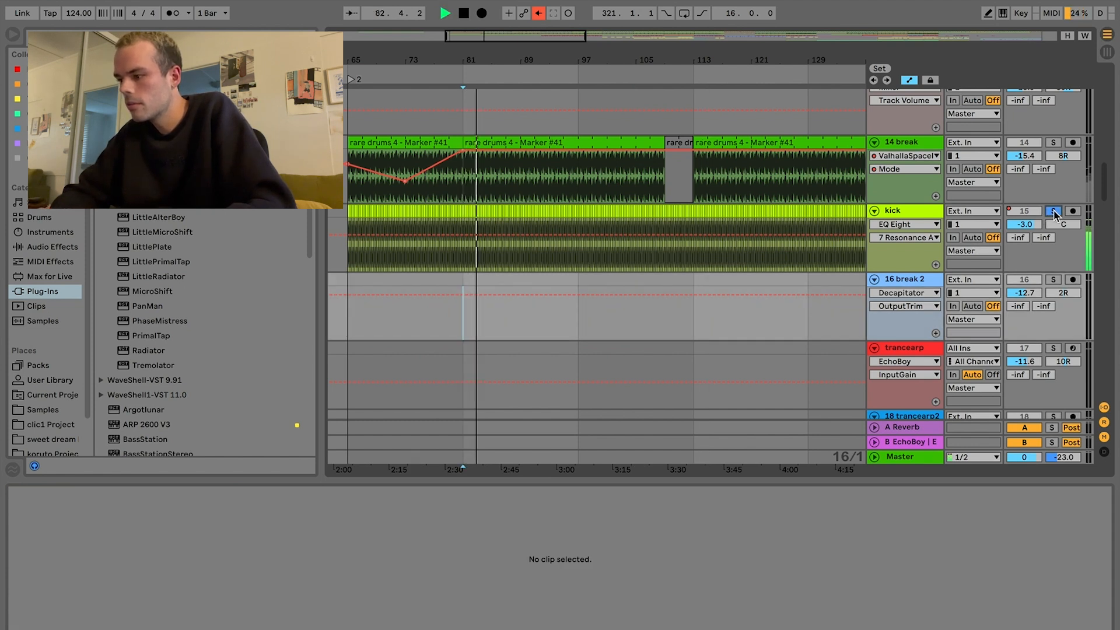
{"action": "left_click", "coordinate": [915, 212]}
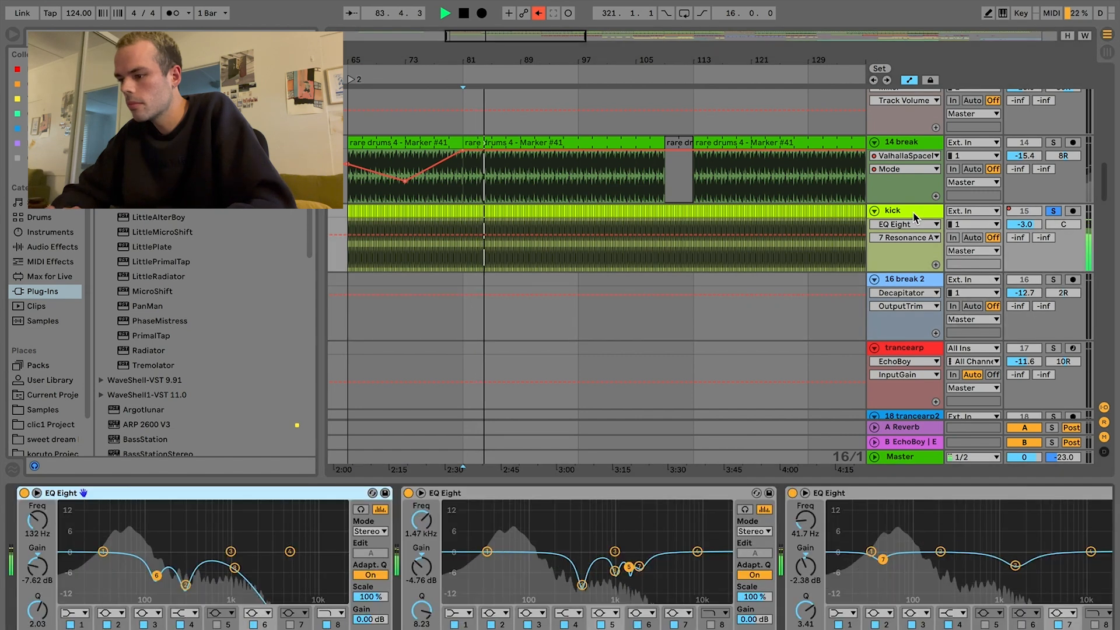
{"action": "left_click", "coordinate": [1053, 143]}
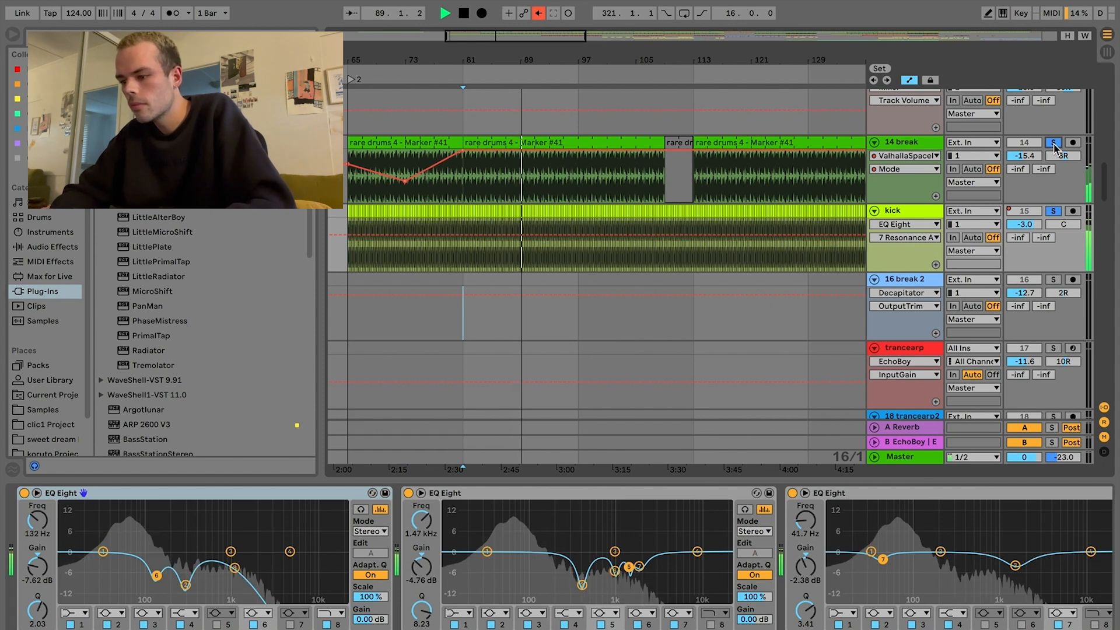
Step: Solo the sub track along with the two RutTascam tracks and play its MIDI clip from bar 129
{"action": "scroll", "coordinate": [723, 266], "scroll_direction": "up", "scroll_amount": 15}
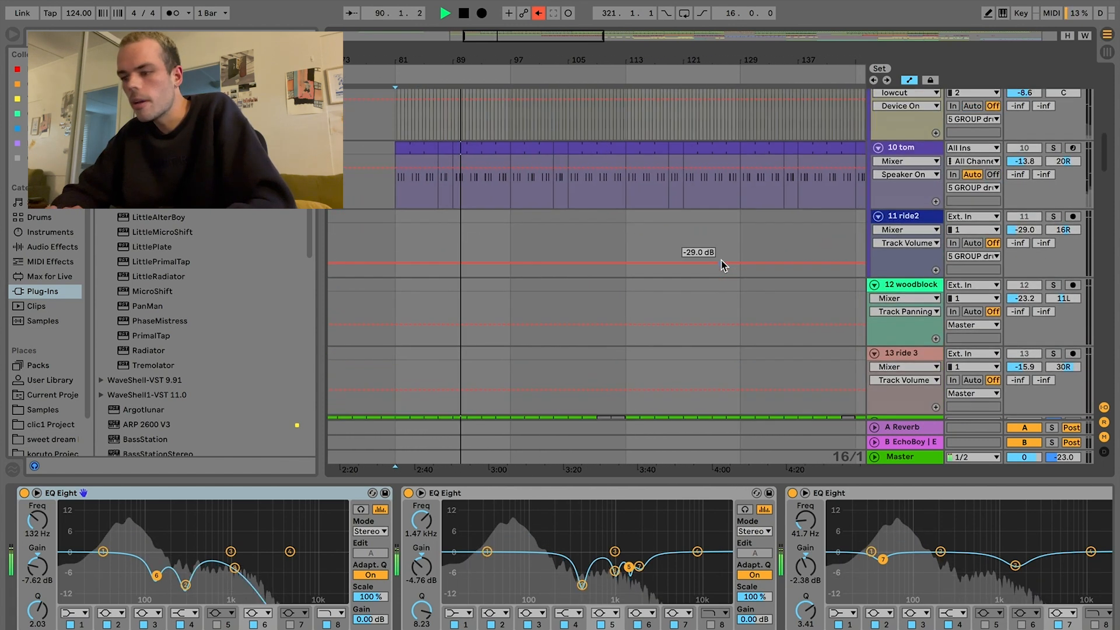
{"action": "scroll", "coordinate": [722, 260], "scroll_direction": "up", "scroll_amount": 5}
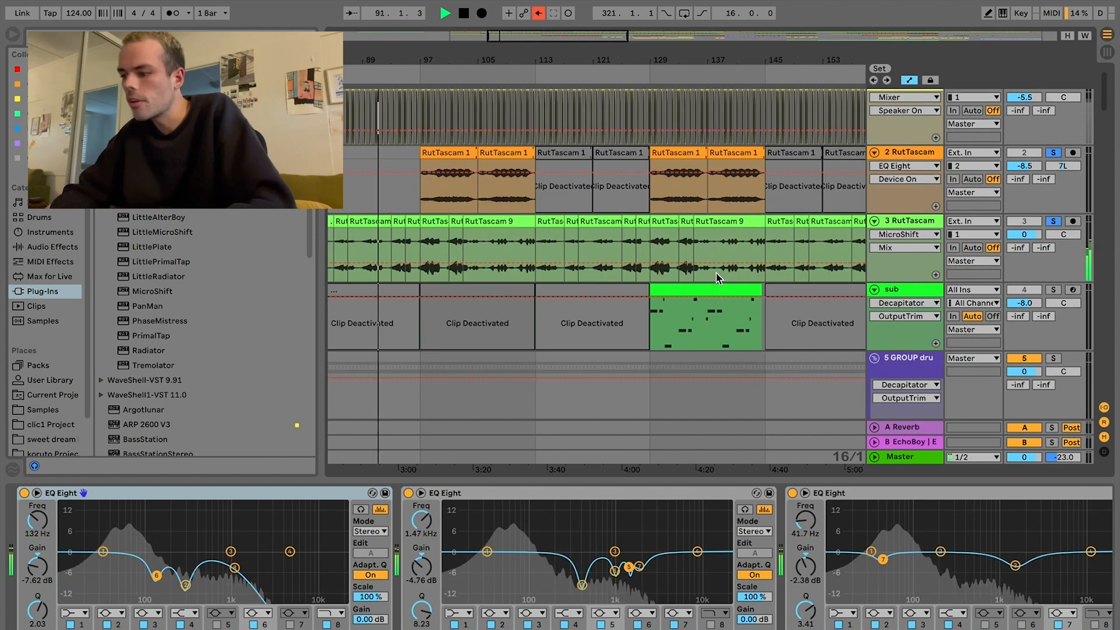
{"action": "scroll", "coordinate": [694, 295], "scroll_direction": "up", "scroll_amount": 5}
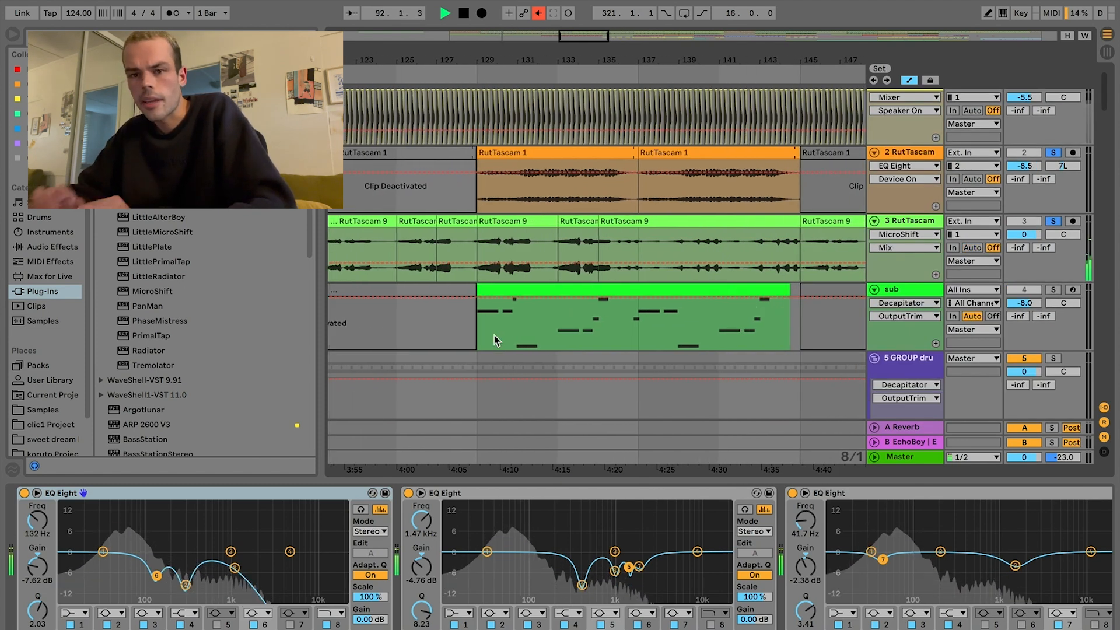
{"action": "left_click", "coordinate": [495, 336]}
{"action": "key", "text": "space"}
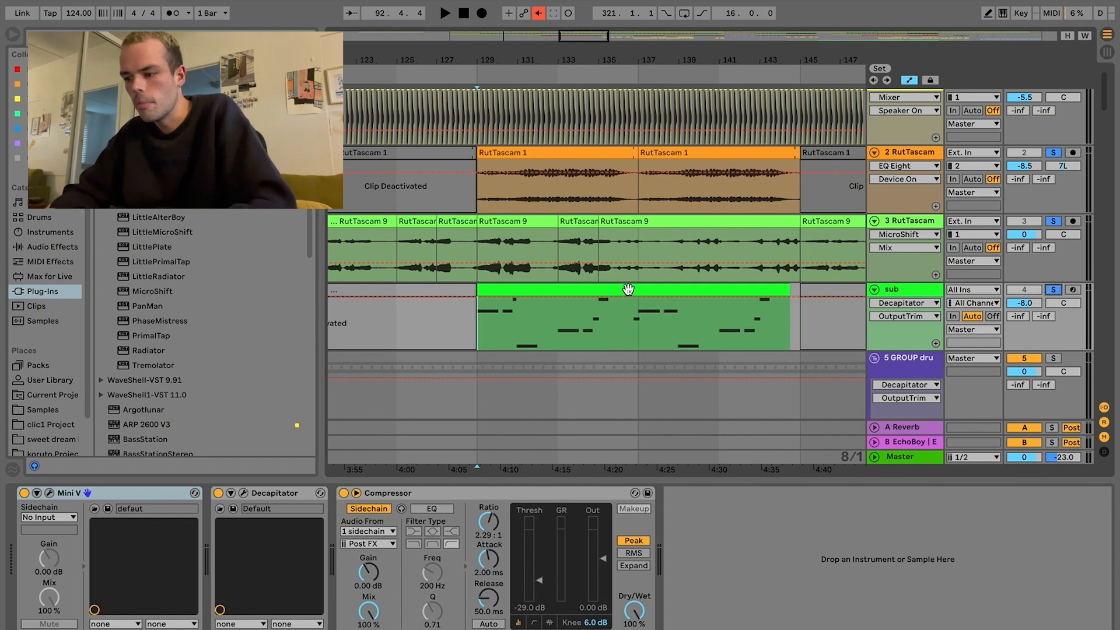
{"action": "left_click", "coordinate": [571, 293]}
{"action": "key", "text": "space"}
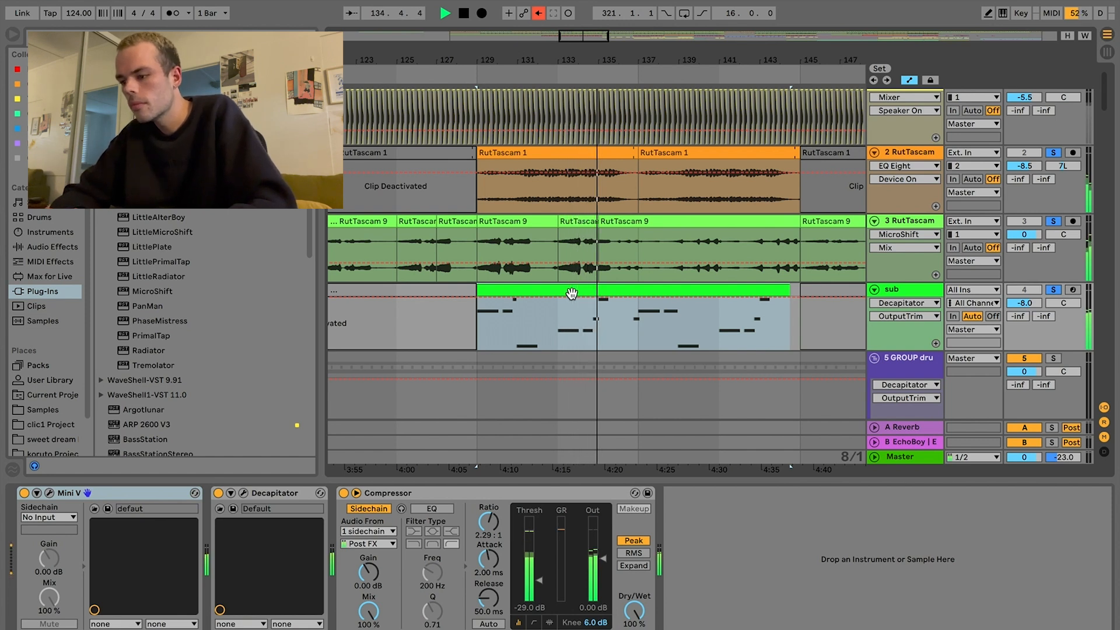
{"action": "key", "text": "space"}
Step: Solo the 8 ride track and play it from bar 105
{"action": "scroll", "coordinate": [572, 293], "scroll_direction": "down", "scroll_amount": 3}
{"action": "scroll", "coordinate": [572, 292], "scroll_direction": "left", "scroll_amount": 3}
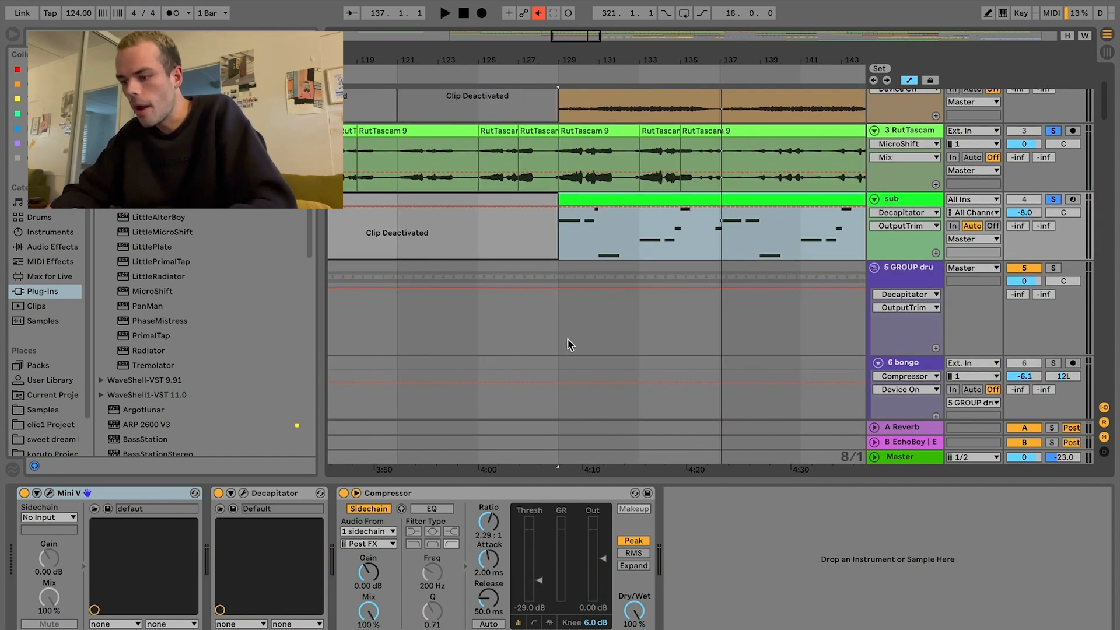
{"action": "scroll", "coordinate": [570, 345], "scroll_direction": "down", "scroll_amount": 8}
{"action": "scroll", "coordinate": [571, 345], "scroll_direction": "left", "scroll_amount": 10}
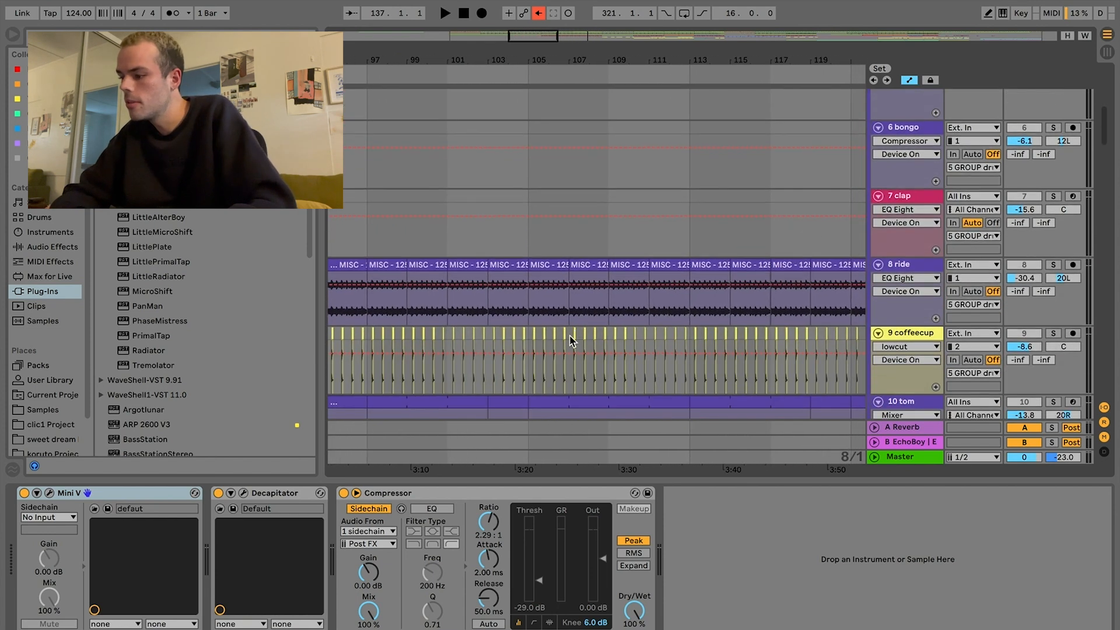
{"action": "left_click", "coordinate": [531, 311]}
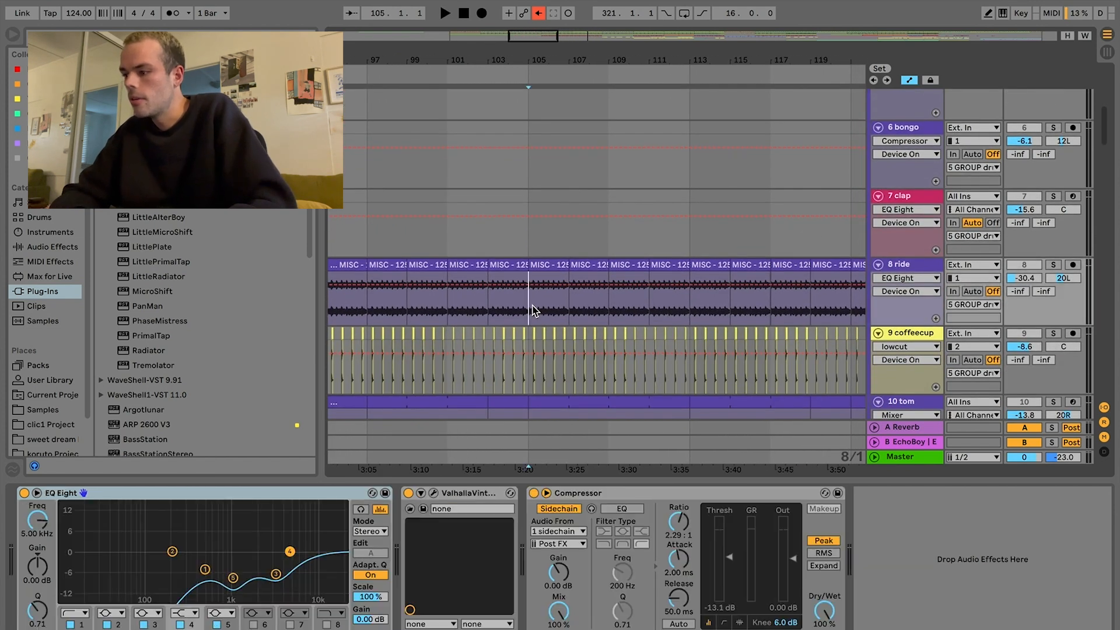
{"action": "left_click", "coordinate": [1054, 265]}
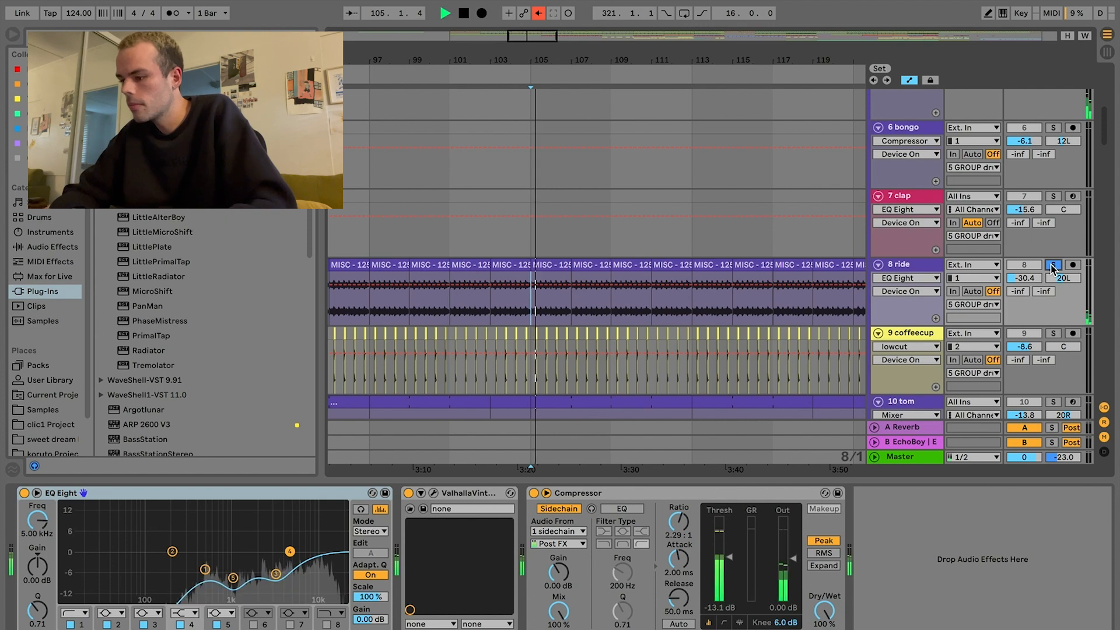
Step: Add the coffeecup and tom tracks to the soloed ride and show the tom's device chain
{"action": "left_click", "coordinate": [1054, 334]}
{"action": "scroll", "coordinate": [1055, 334], "scroll_direction": "down", "scroll_amount": 3}
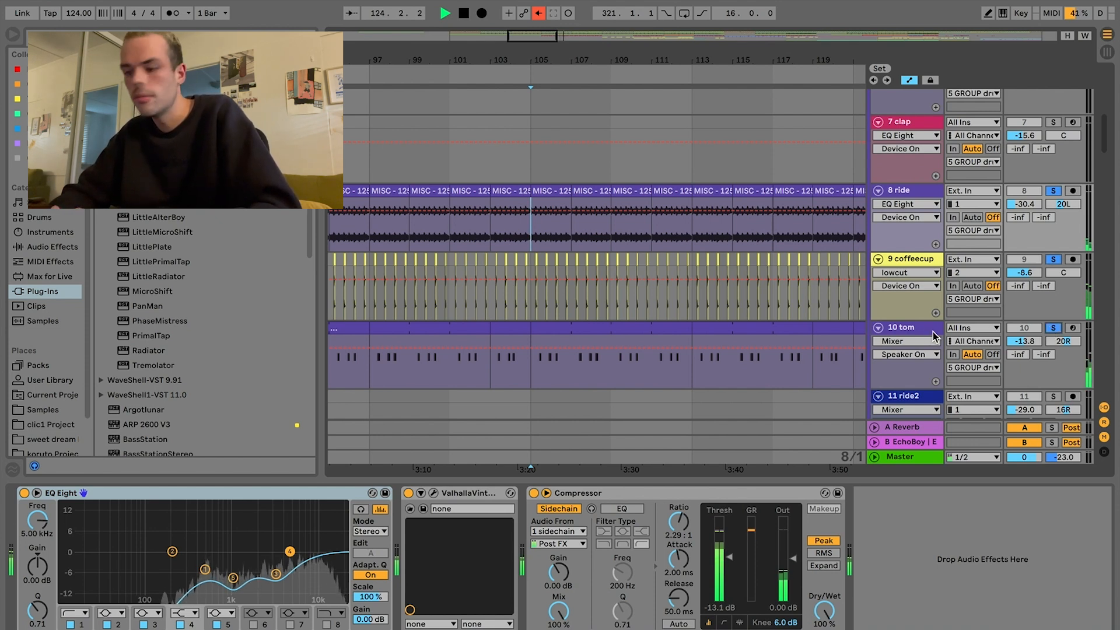
{"action": "left_click", "coordinate": [915, 335]}
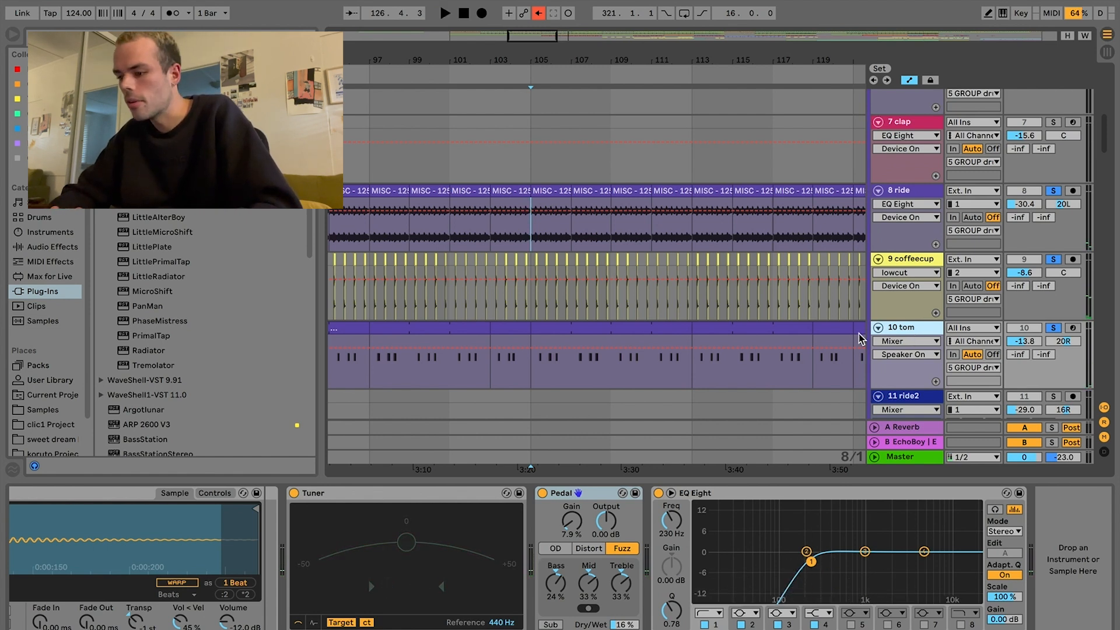
Step: Inspect the ValhallaSpaceModulator mode automation on the 14 break track at bars 65 and 73, and play from bar 73
{"action": "scroll", "coordinate": [778, 333], "scroll_direction": "left", "scroll_amount": 10}
{"action": "scroll", "coordinate": [778, 336], "scroll_direction": "up", "scroll_amount": 1}
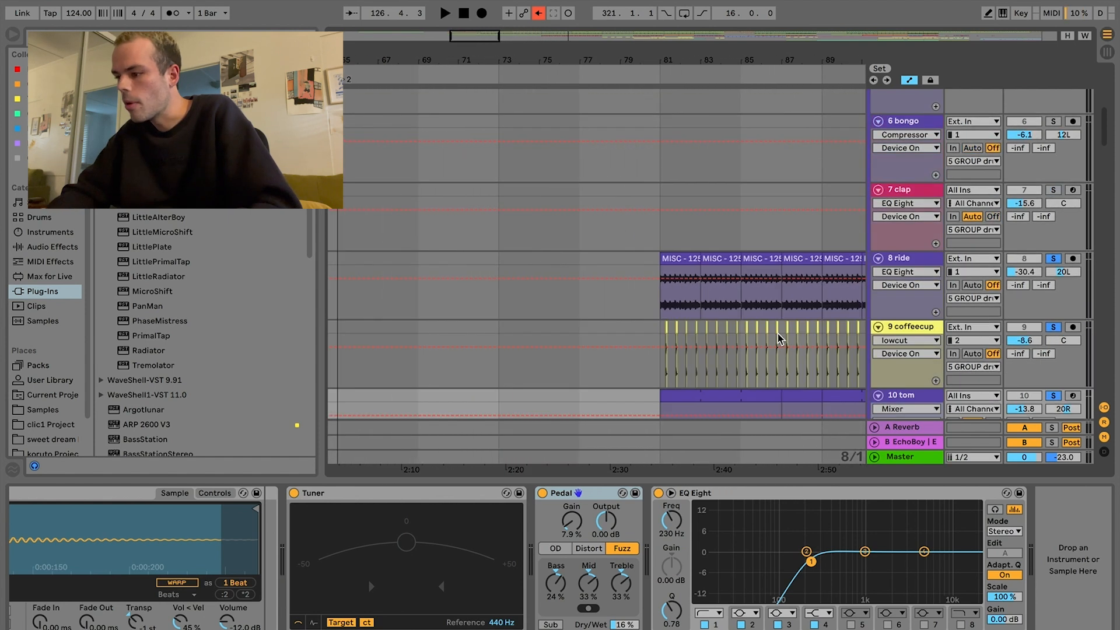
{"action": "scroll", "coordinate": [778, 336], "scroll_direction": "down", "scroll_amount": 7}
{"action": "left_click", "coordinate": [471, 277]}
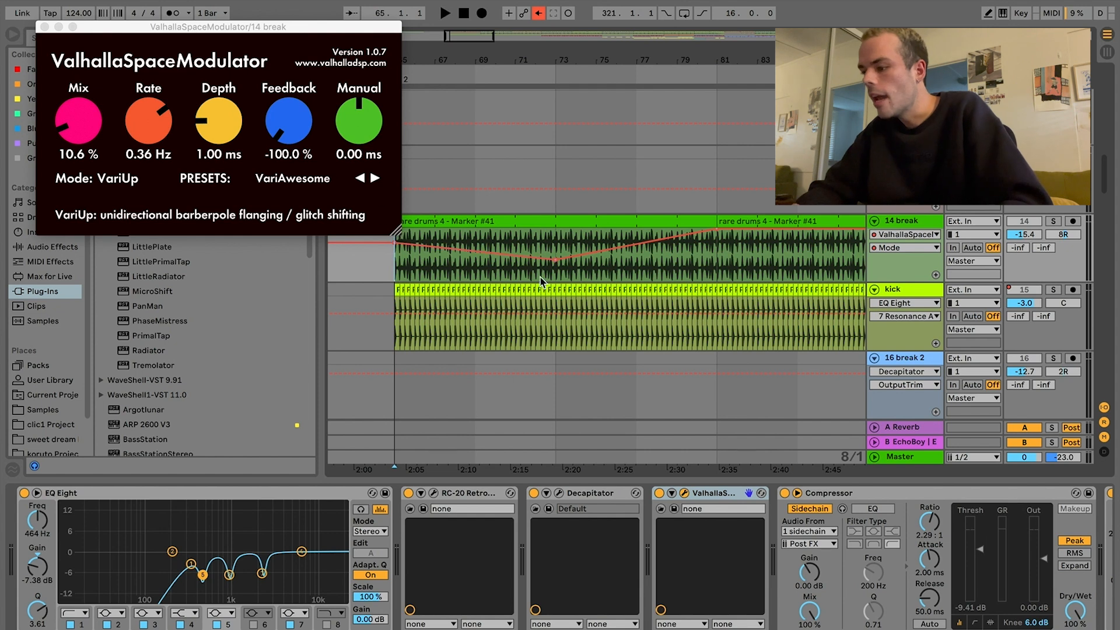
{"action": "left_click", "coordinate": [559, 271]}
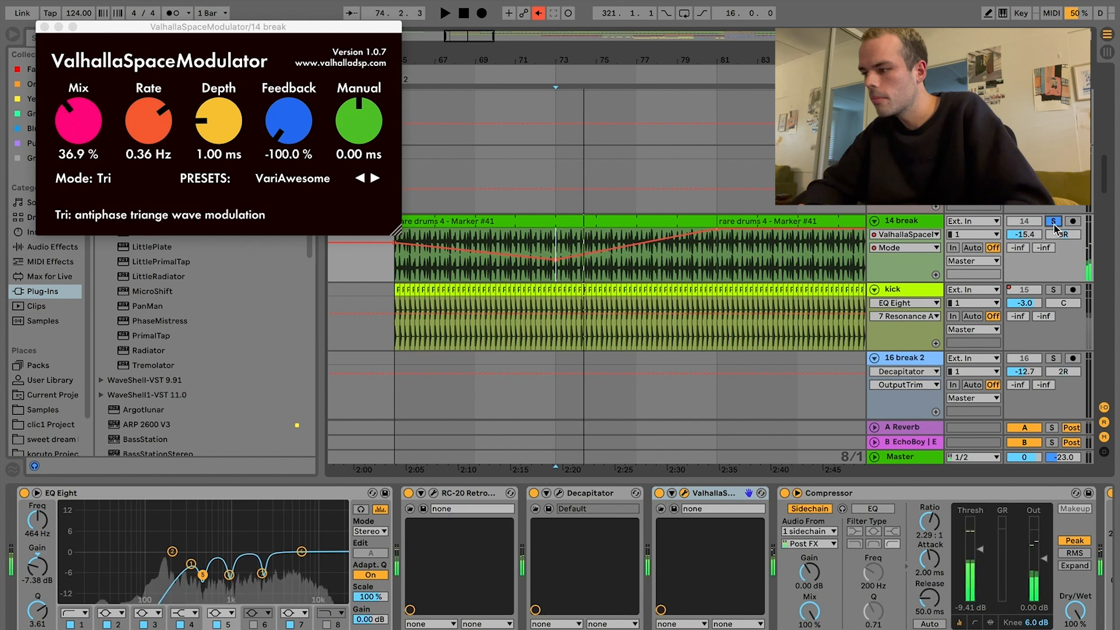
{"action": "left_click", "coordinate": [1054, 222]}
{"action": "key", "text": "space"}
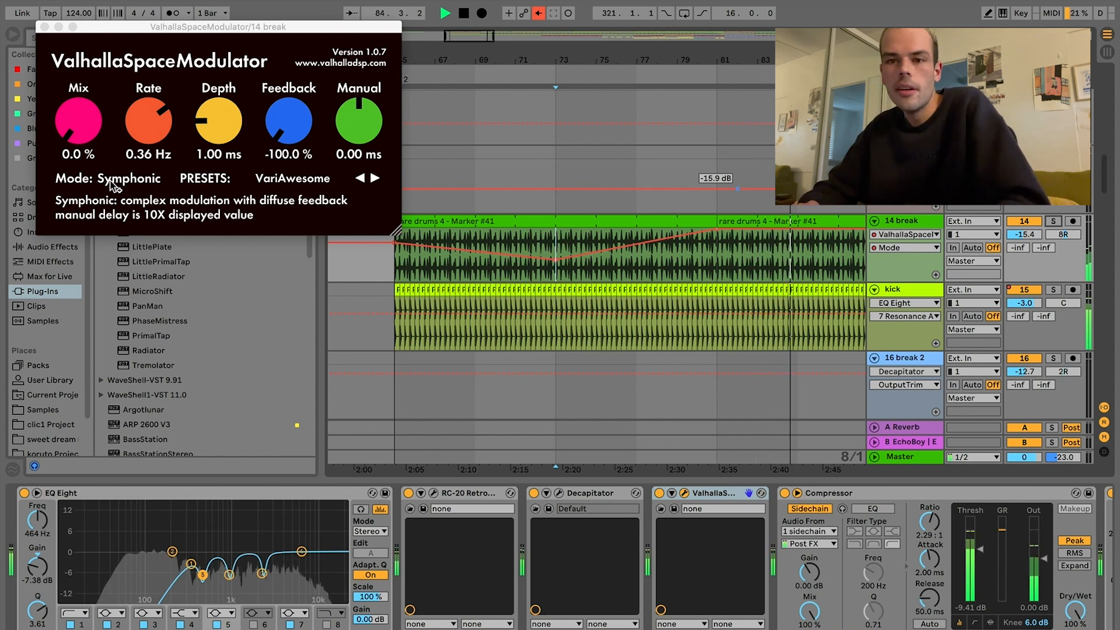
Step: Play the lucky 1 synth from bar 113 and add the lucky 2 and lucky 3 layers to the solo
{"action": "key", "text": "space"}
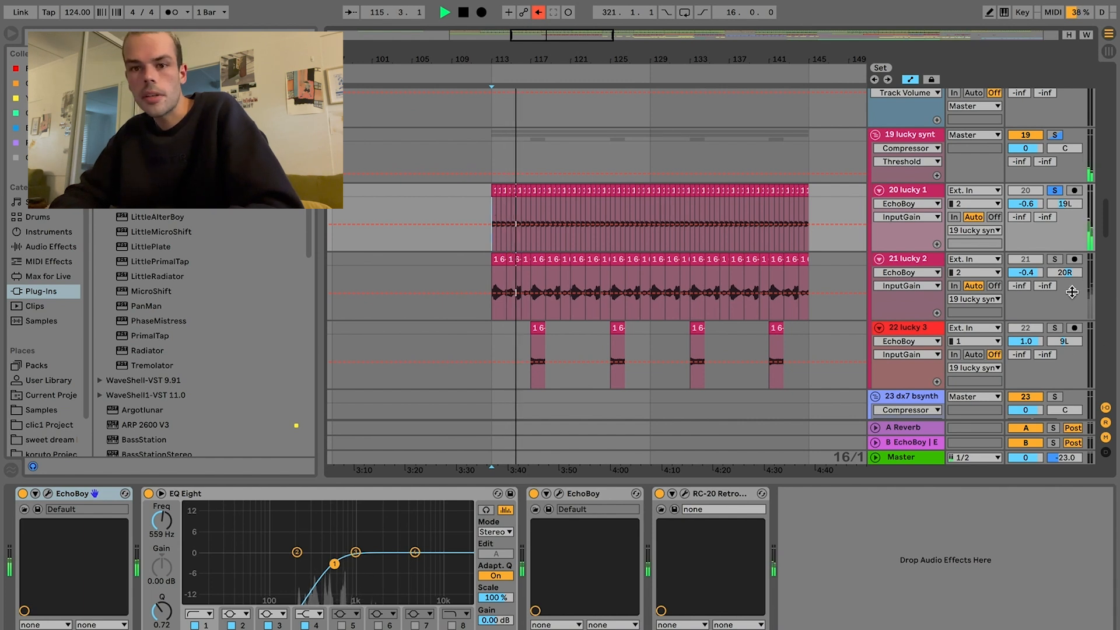
{"action": "left_click", "coordinate": [1054, 259]}
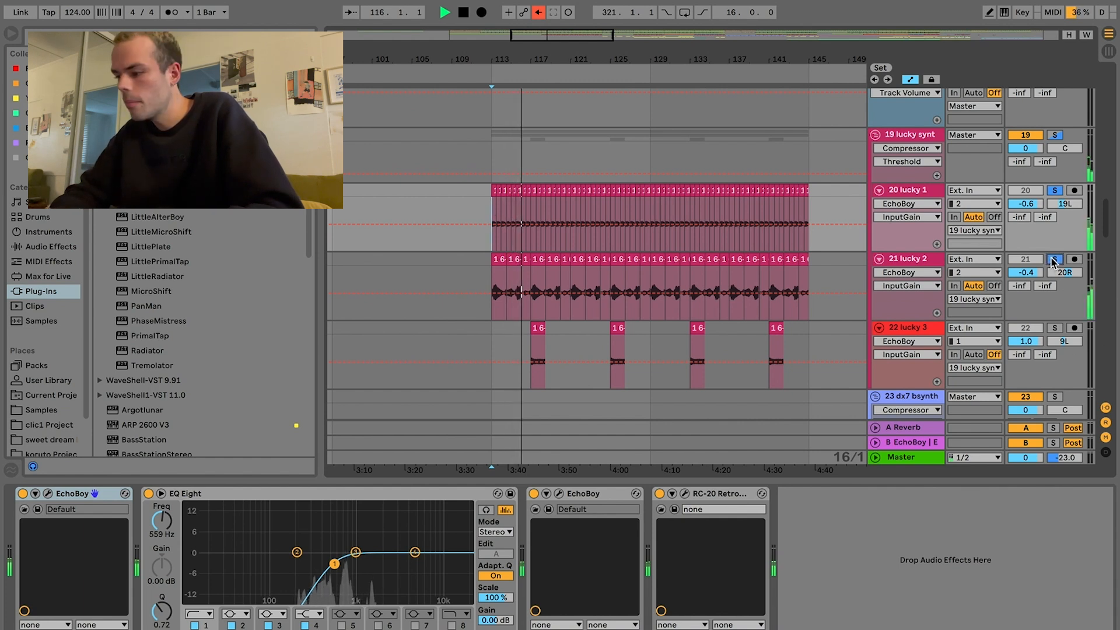
{"action": "left_click", "coordinate": [1055, 328]}
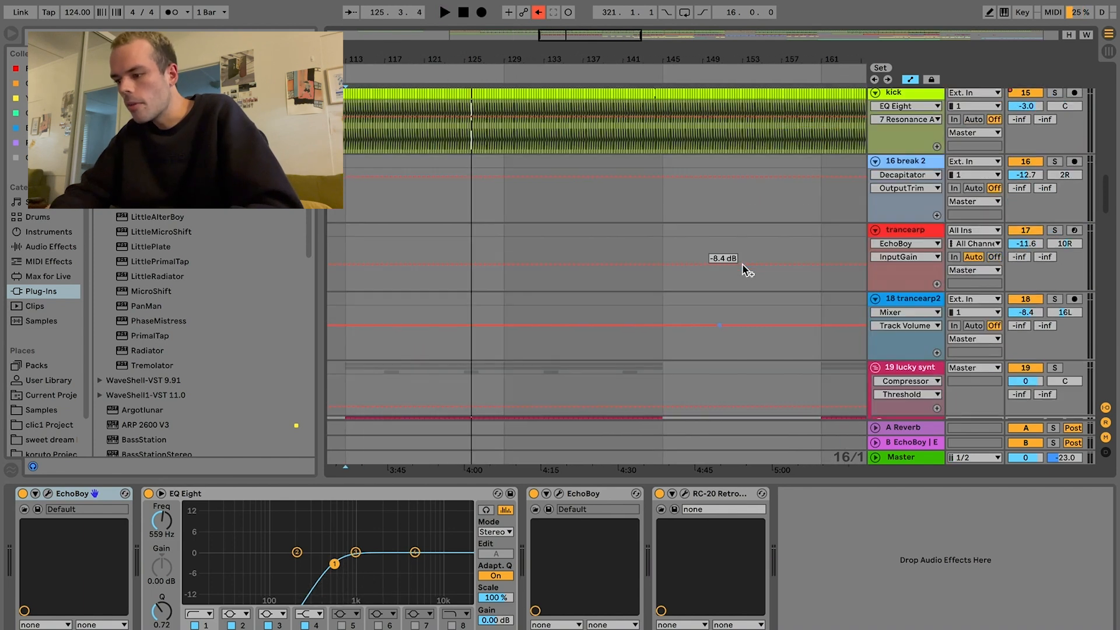
Step: Solo the max verse vocal track and play it from bar 145
{"action": "scroll", "coordinate": [744, 266], "scroll_direction": "up", "scroll_amount": 4}
{"action": "scroll", "coordinate": [744, 266], "scroll_direction": "down", "scroll_amount": 15}
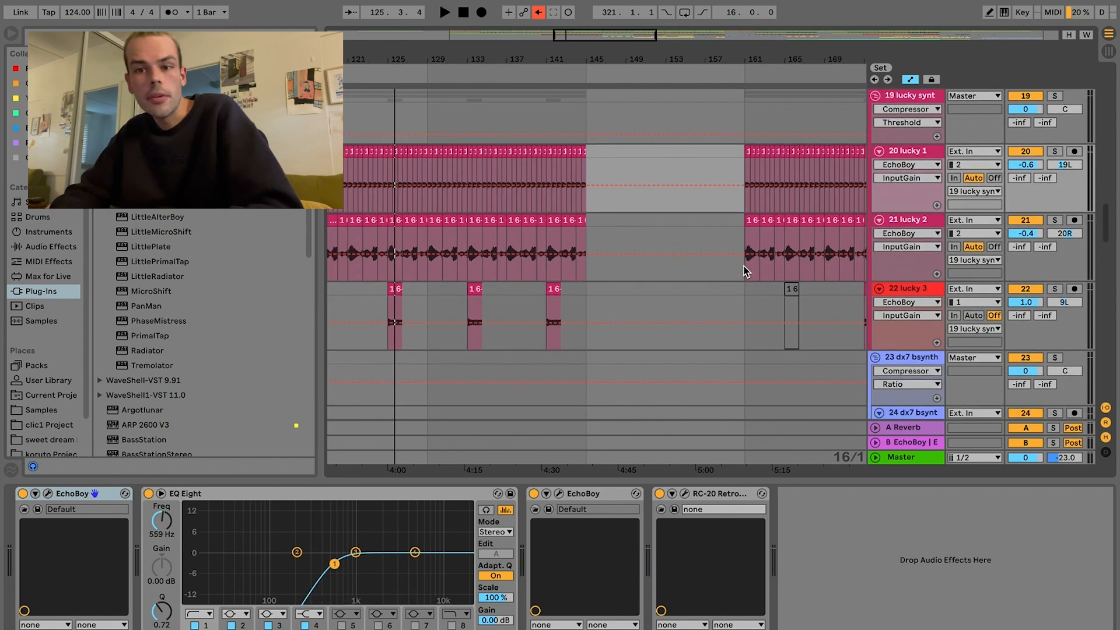
{"action": "scroll", "coordinate": [744, 272], "scroll_direction": "down", "scroll_amount": 2}
{"action": "left_click", "coordinate": [578, 197]}
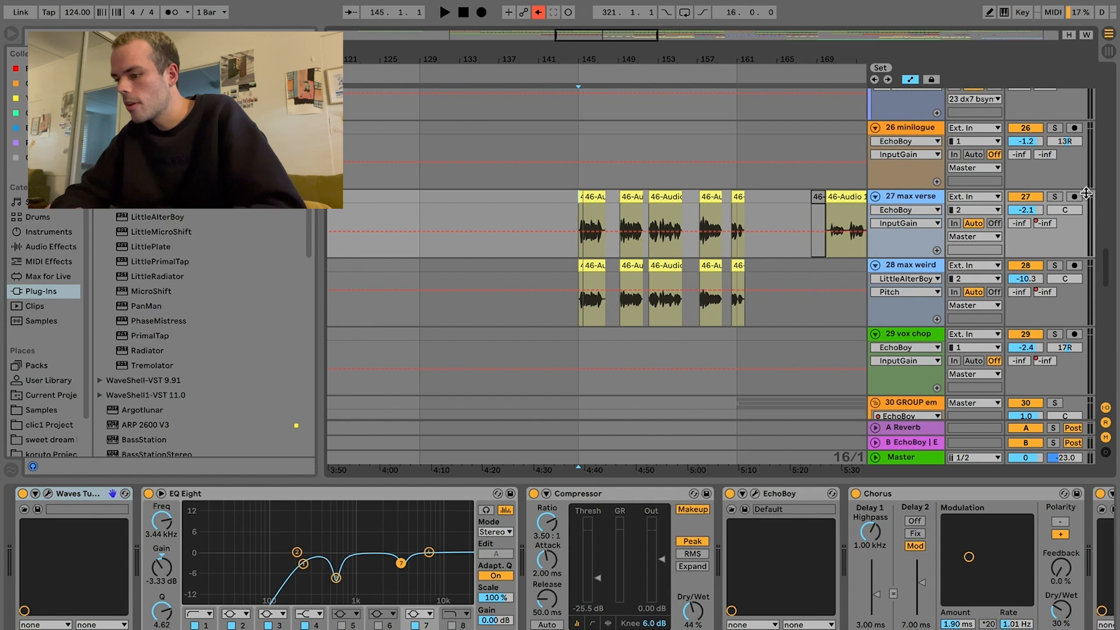
{"action": "left_click", "coordinate": [1057, 197]}
{"action": "key", "text": "space"}
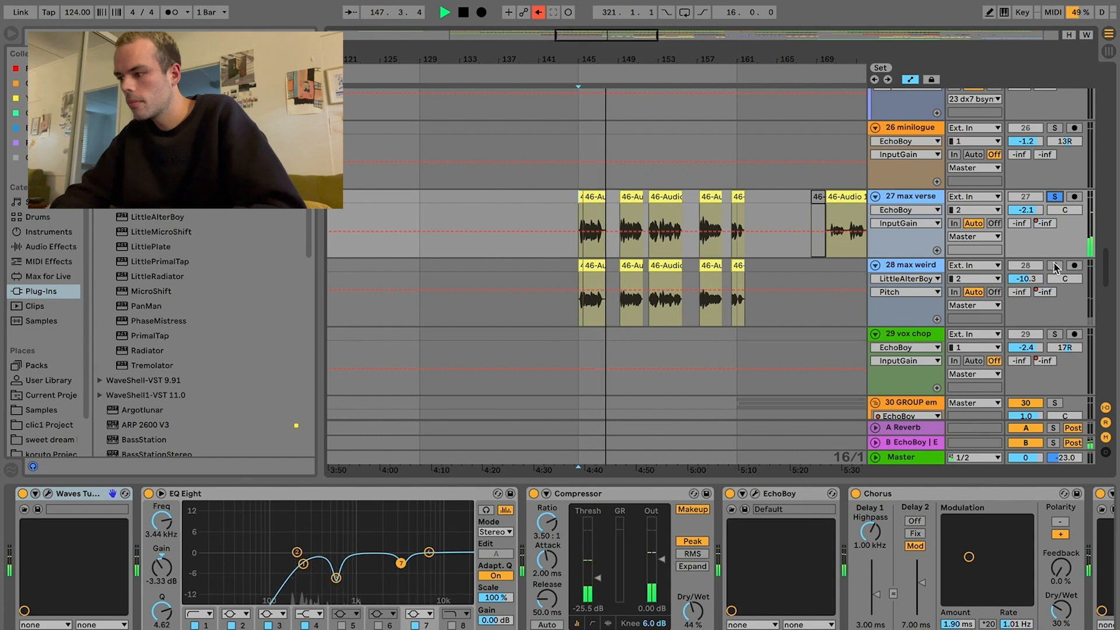
Step: Compare the max weird vocal layer with max verse by switching their solos during playback, and stop playback
{"action": "left_click", "coordinate": [1058, 197]}
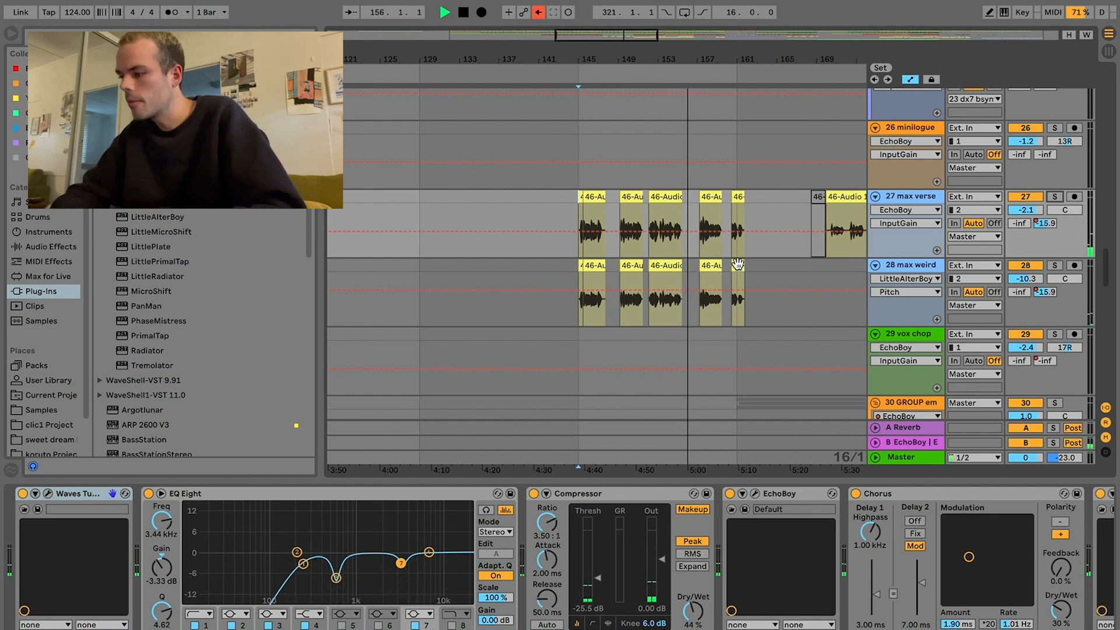
{"action": "left_click", "coordinate": [1055, 266]}
{"action": "left_click", "coordinate": [1055, 197]}
{"action": "left_click", "coordinate": [1055, 198]}
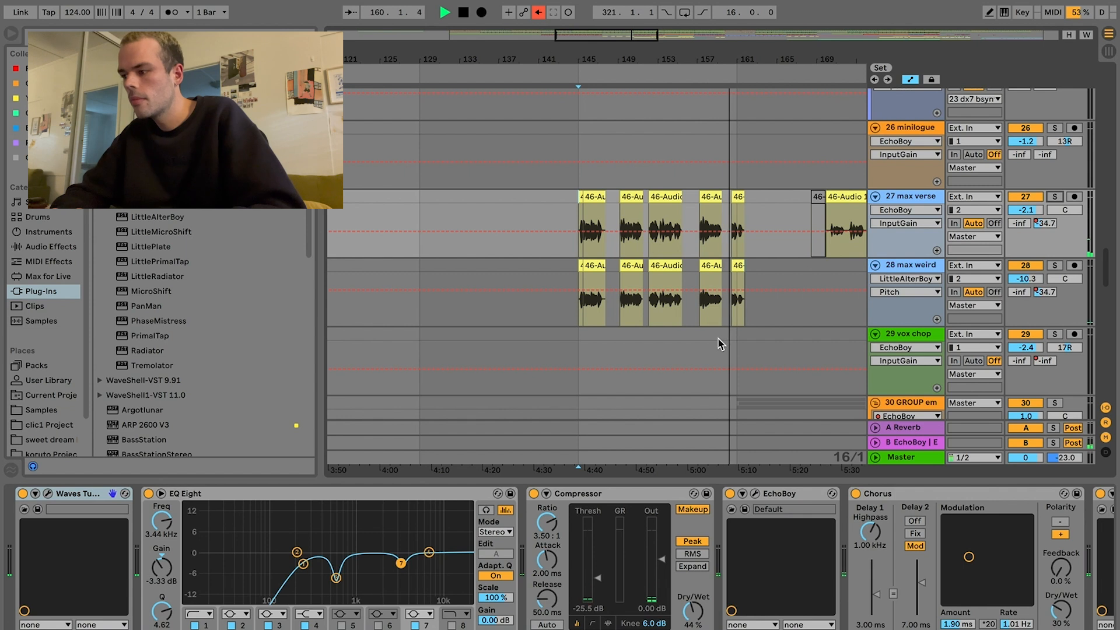
{"action": "key", "text": "space"}
{"action": "scroll", "coordinate": [717, 334], "scroll_direction": "down", "scroll_amount": 2}
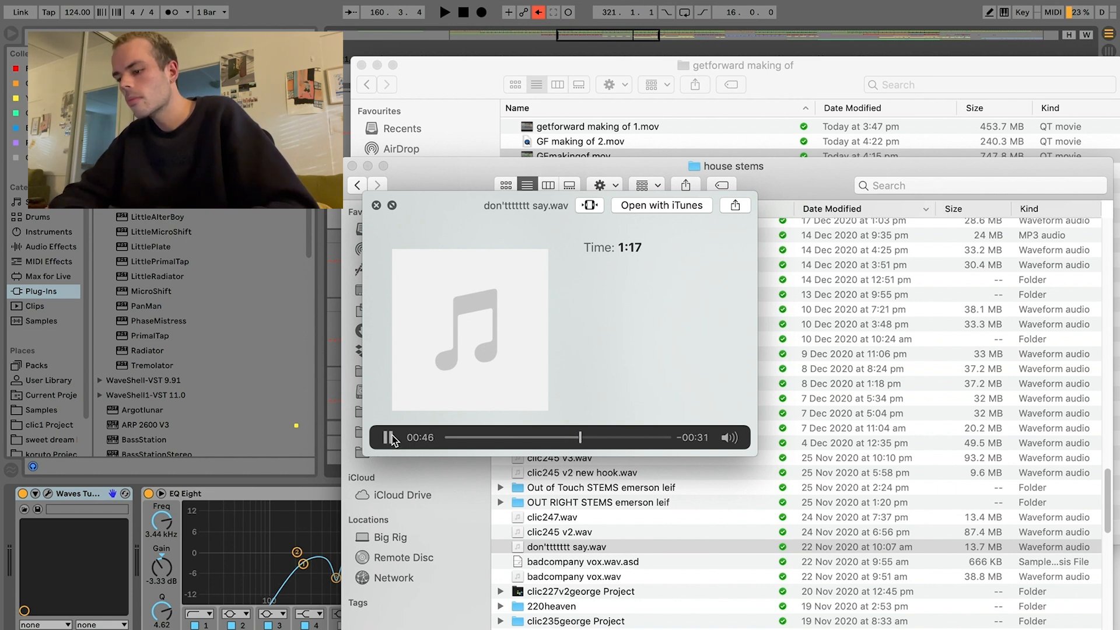
Step: Return from the Finder audio preview to Ableton Live and solo the em 2 vocal track at bar 161
{"action": "left_click", "coordinate": [334, 470]}
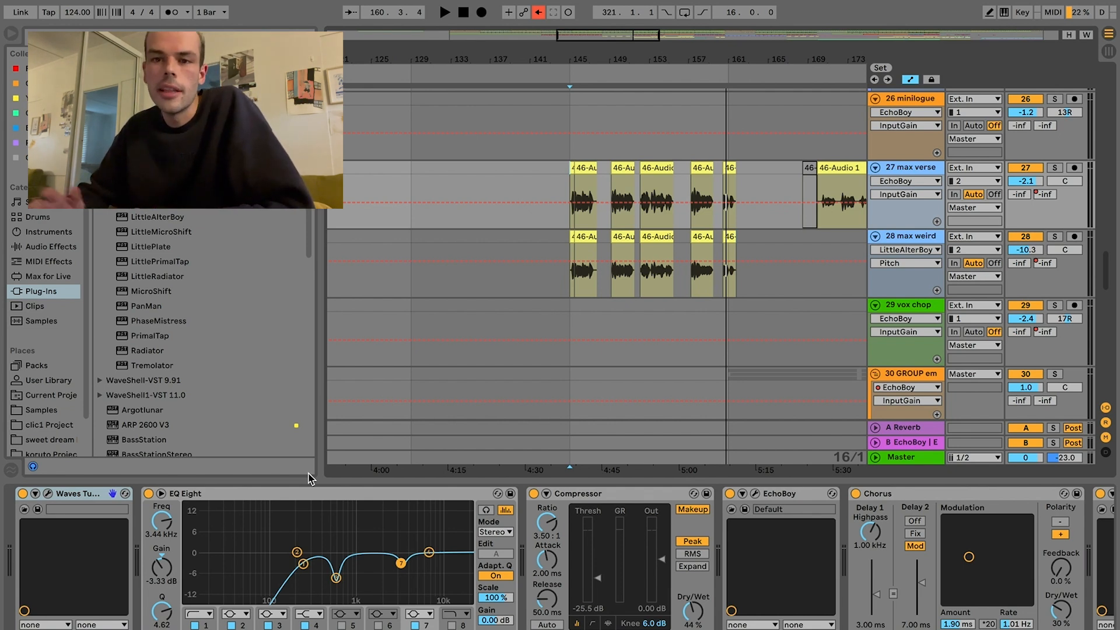
{"action": "scroll", "coordinate": [671, 285], "scroll_direction": "down", "scroll_amount": 5}
{"action": "scroll", "coordinate": [671, 285], "scroll_direction": "right", "scroll_amount": 3}
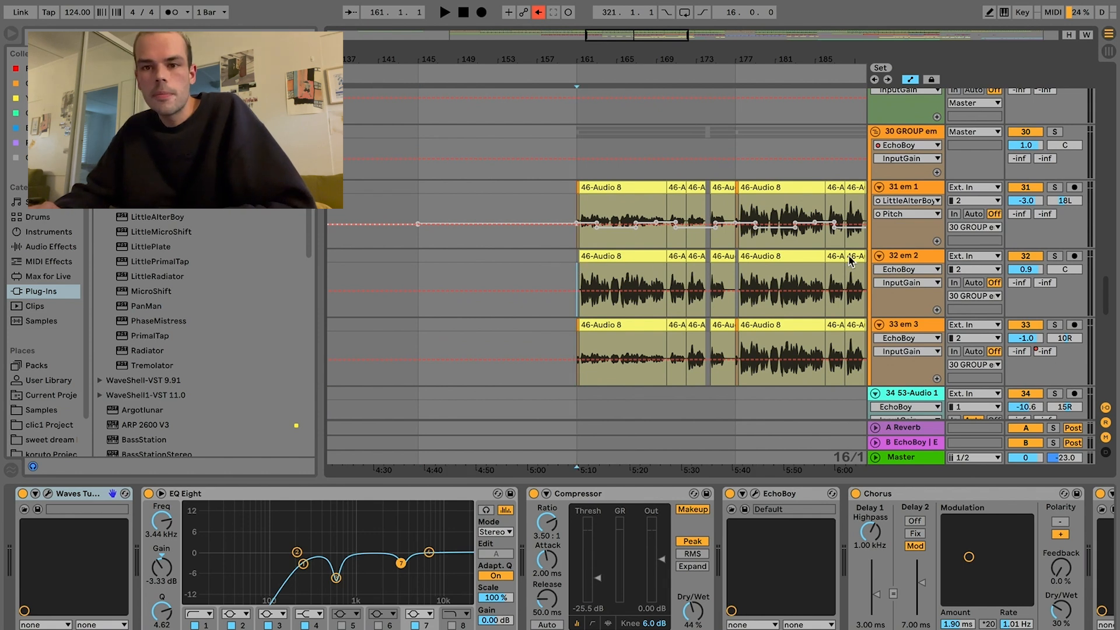
{"action": "left_click", "coordinate": [1046, 256]}
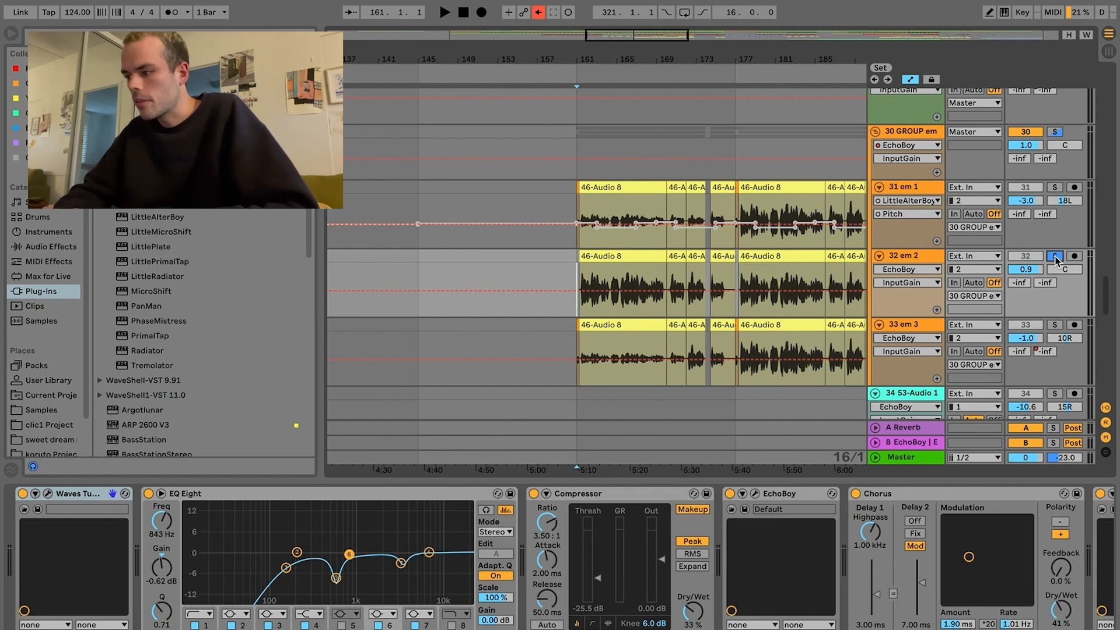
Step: Play the em 2 vocal from bar 161 and switch the solo to em 3 and em 1 to compare the layers
{"action": "key", "text": "space"}
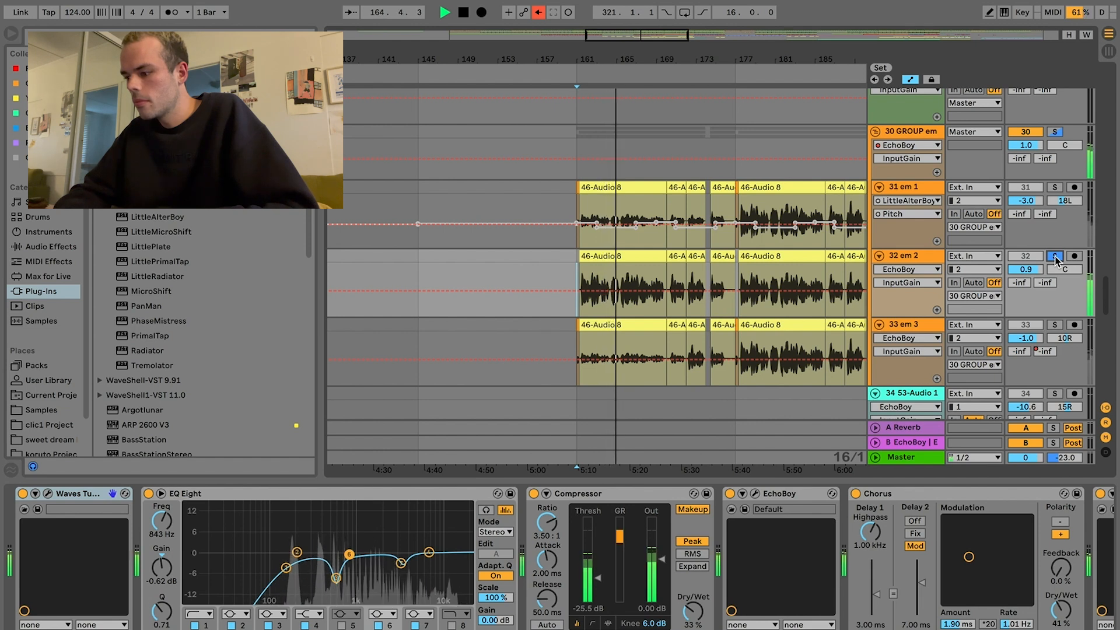
{"action": "left_click", "coordinate": [1055, 325]}
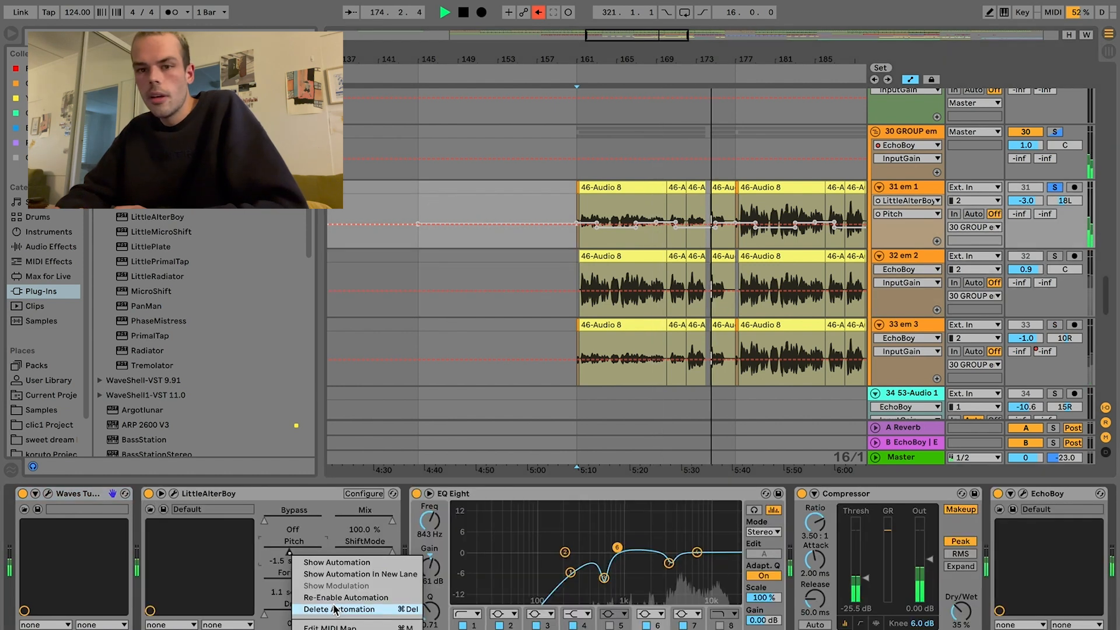
{"action": "left_click", "coordinate": [331, 600]}
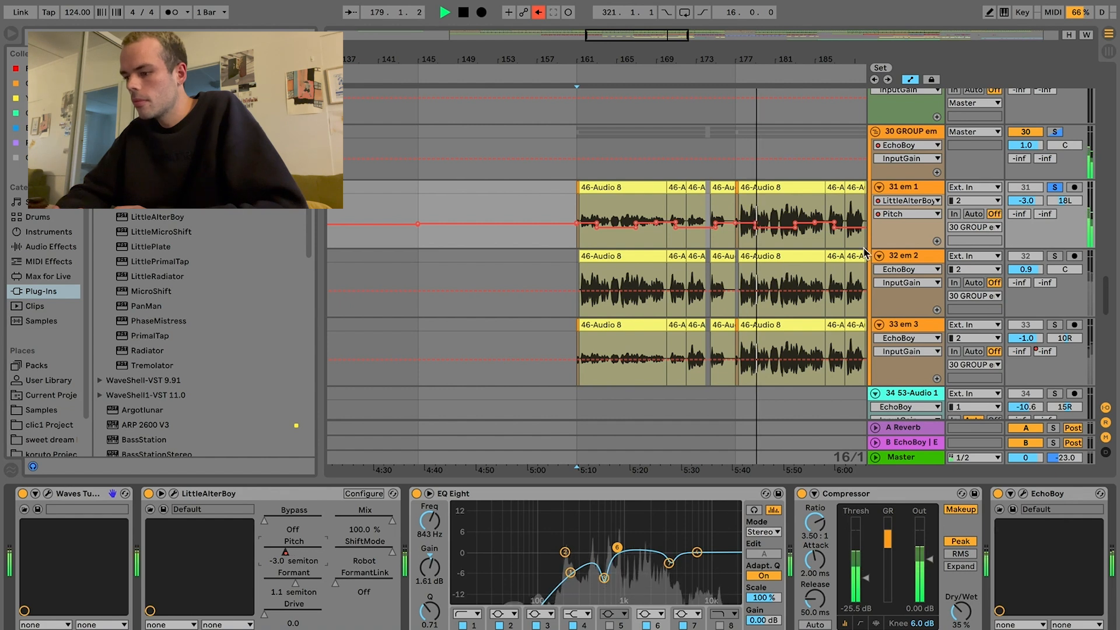
Step: Solo the whole em vocal group, clear its solo to hear it within the full mix, and stop playback
{"action": "left_click", "coordinate": [1055, 132]}
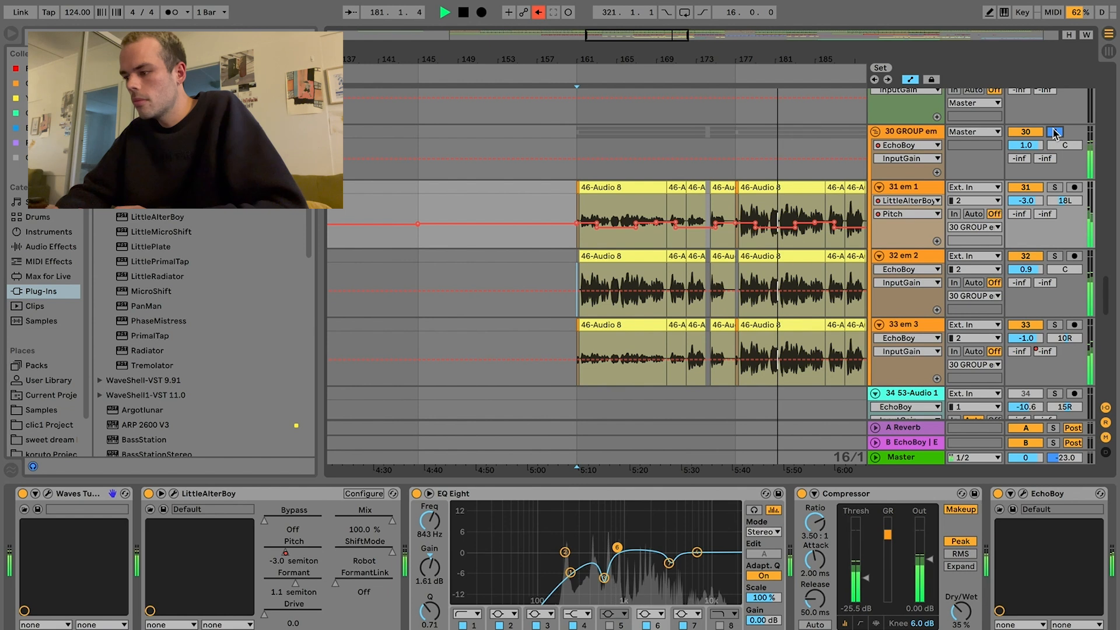
{"action": "left_click", "coordinate": [1055, 132]}
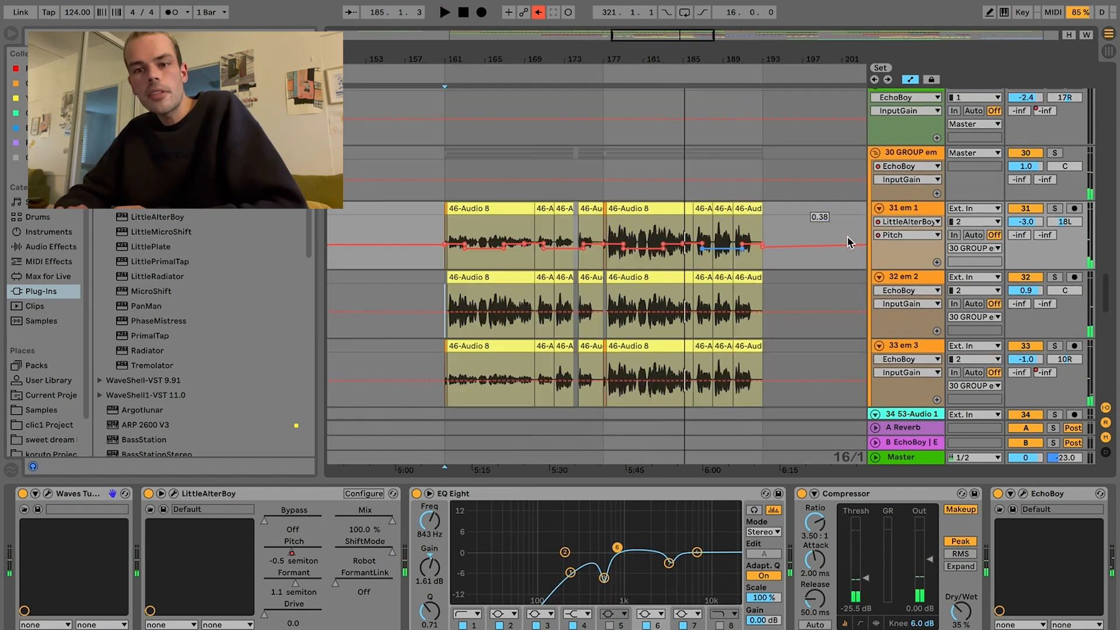
{"action": "scroll", "coordinate": [849, 243], "scroll_direction": "right", "scroll_amount": 10}
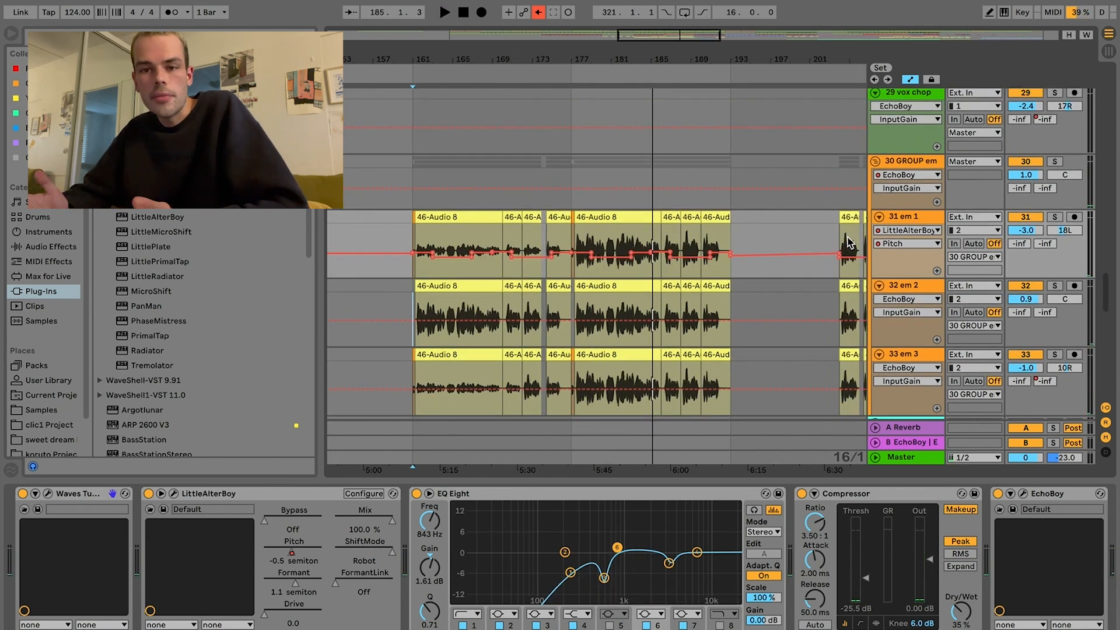
Step: Play the dx7 bsynth section from bar 209, soloing track 24 and switching the solo to track 25
{"action": "scroll", "coordinate": [849, 243], "scroll_direction": "up", "scroll_amount": 1}
{"action": "scroll", "coordinate": [849, 243], "scroll_direction": "down", "scroll_amount": 5}
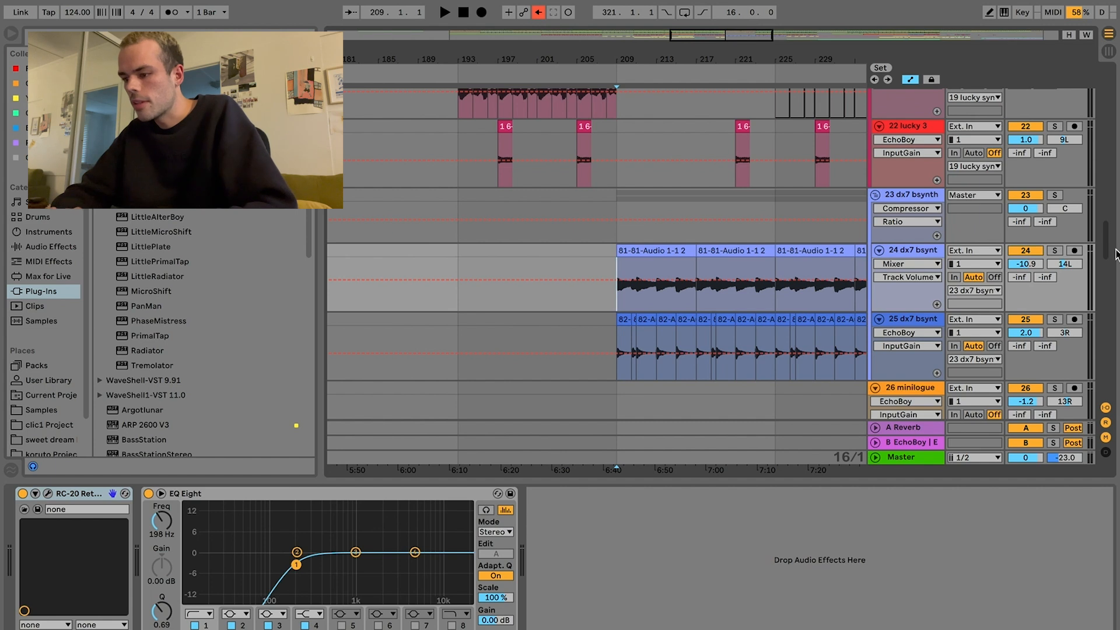
{"action": "key", "text": "space"}
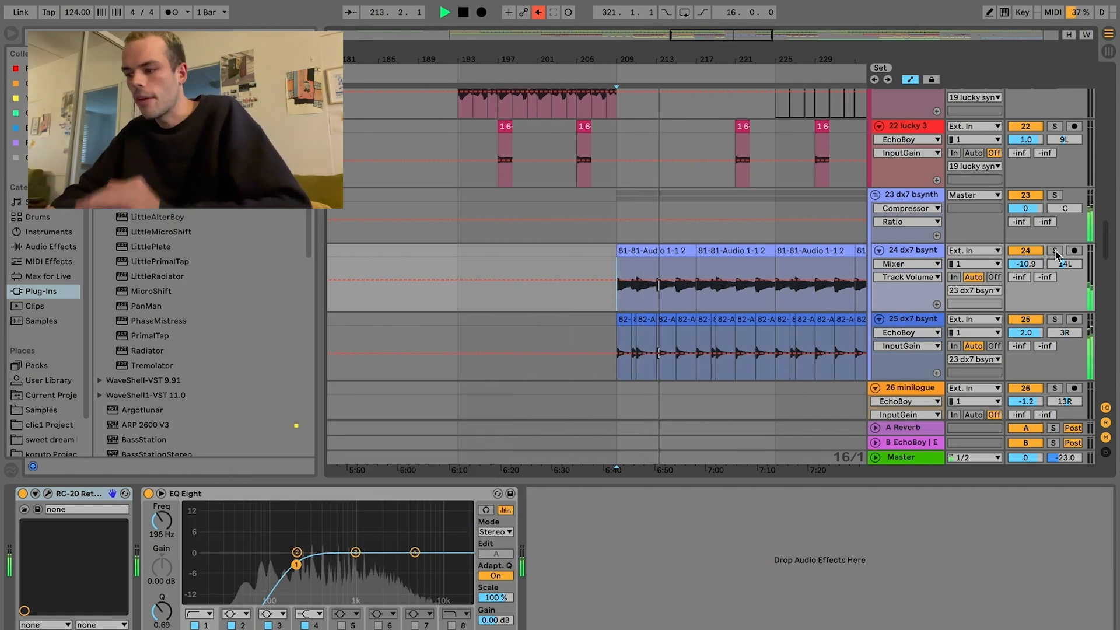
{"action": "left_click", "coordinate": [1056, 252]}
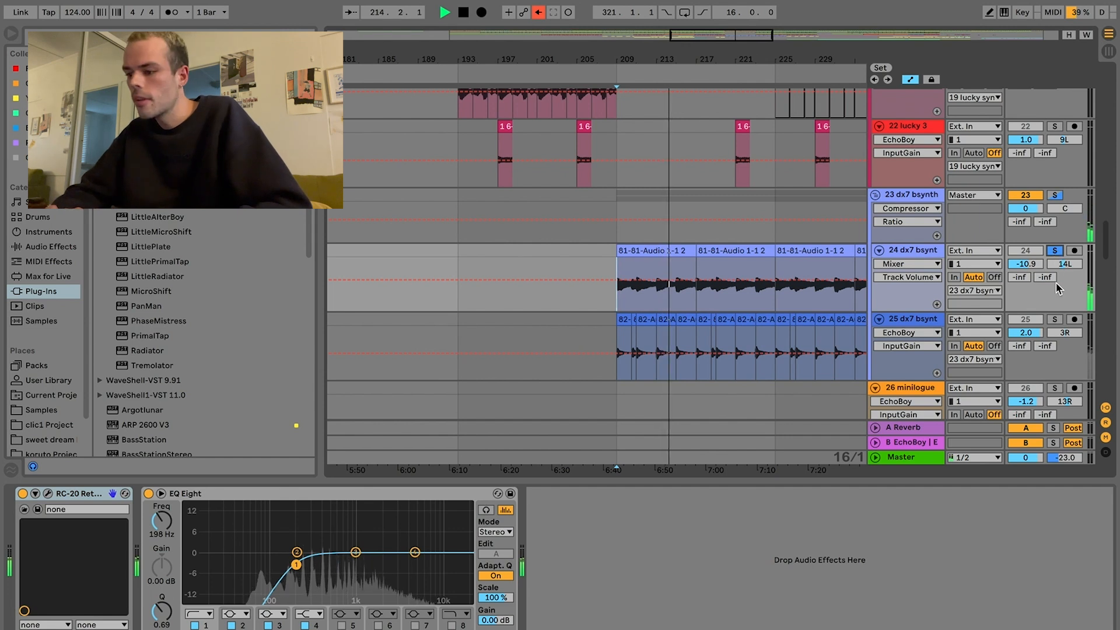
{"action": "left_click", "coordinate": [1056, 320]}
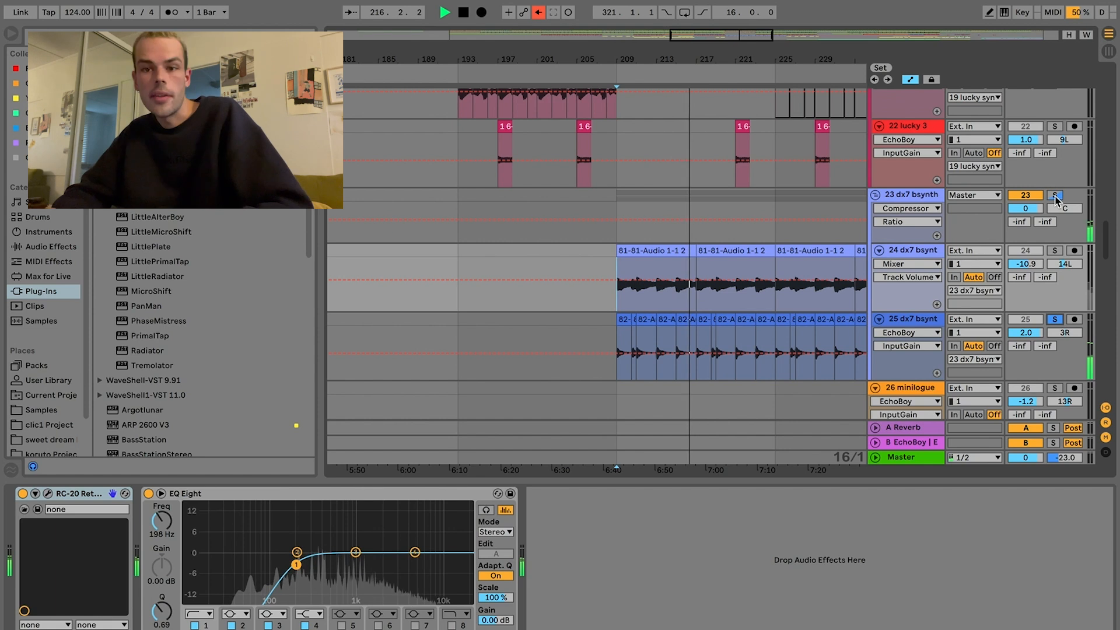
Step: Solo the whole dx7 bsynth group, clear its solo to hear the full mix, and stop playback
{"action": "left_click", "coordinate": [1055, 196]}
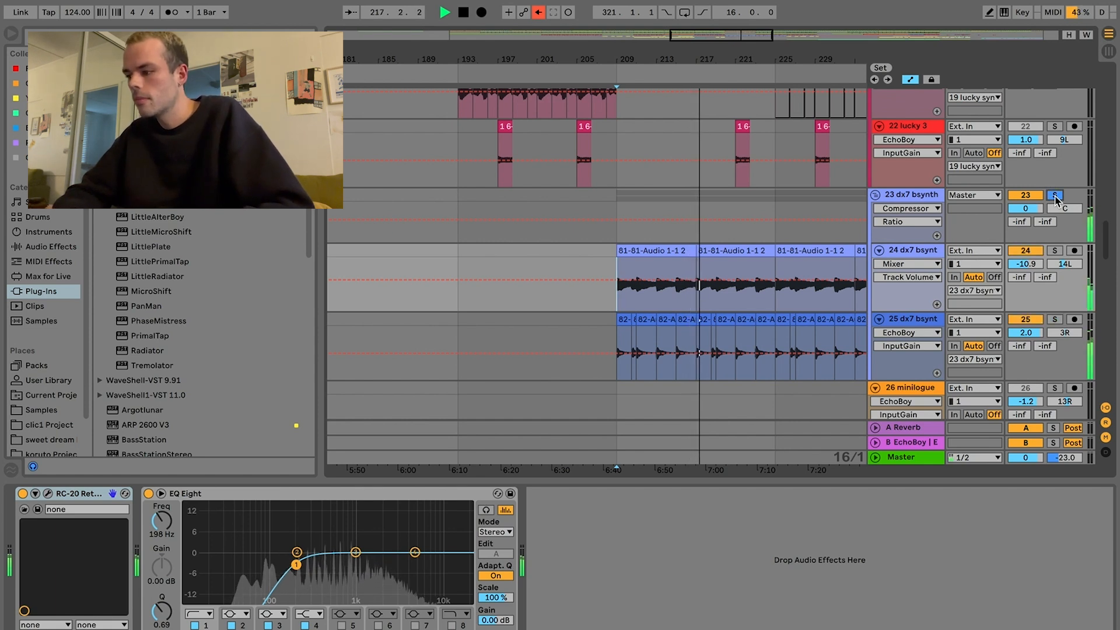
{"action": "left_click", "coordinate": [1055, 196]}
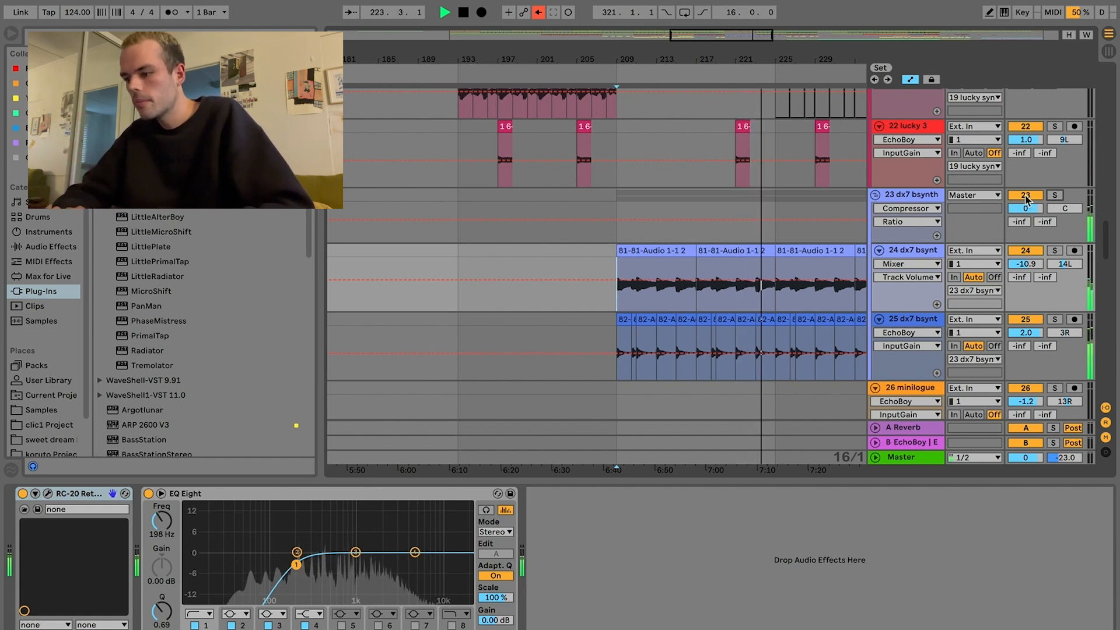
{"action": "key", "text": "space"}
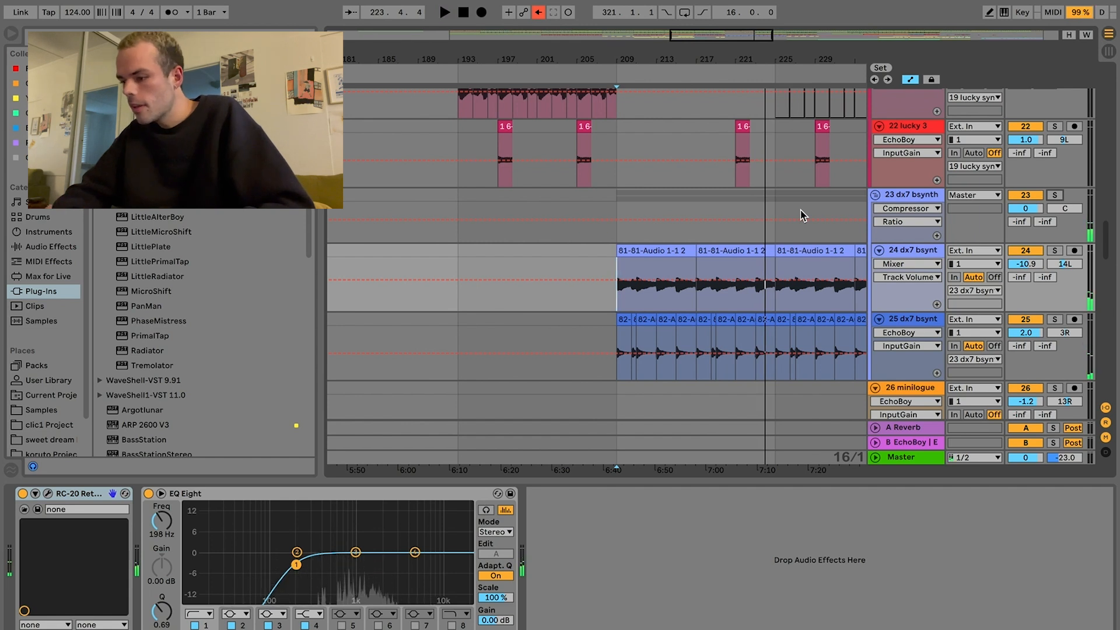
Step: Solo the minilogue track and play it from bar 265
{"action": "scroll", "coordinate": [800, 210], "scroll_direction": "right", "scroll_amount": 10}
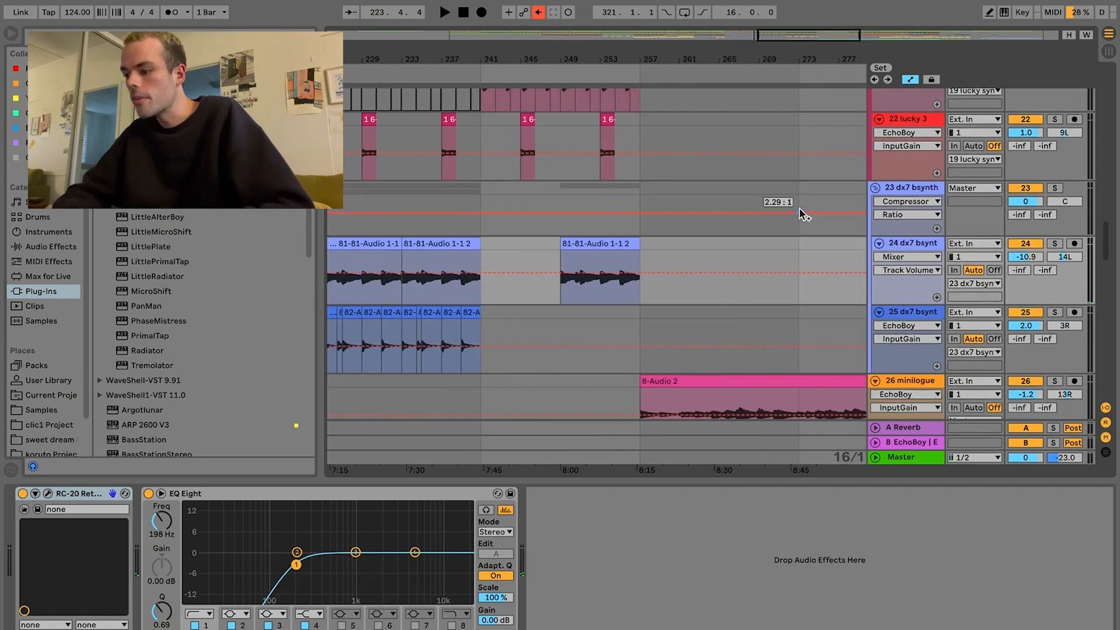
{"action": "scroll", "coordinate": [800, 208], "scroll_direction": "down", "scroll_amount": 5}
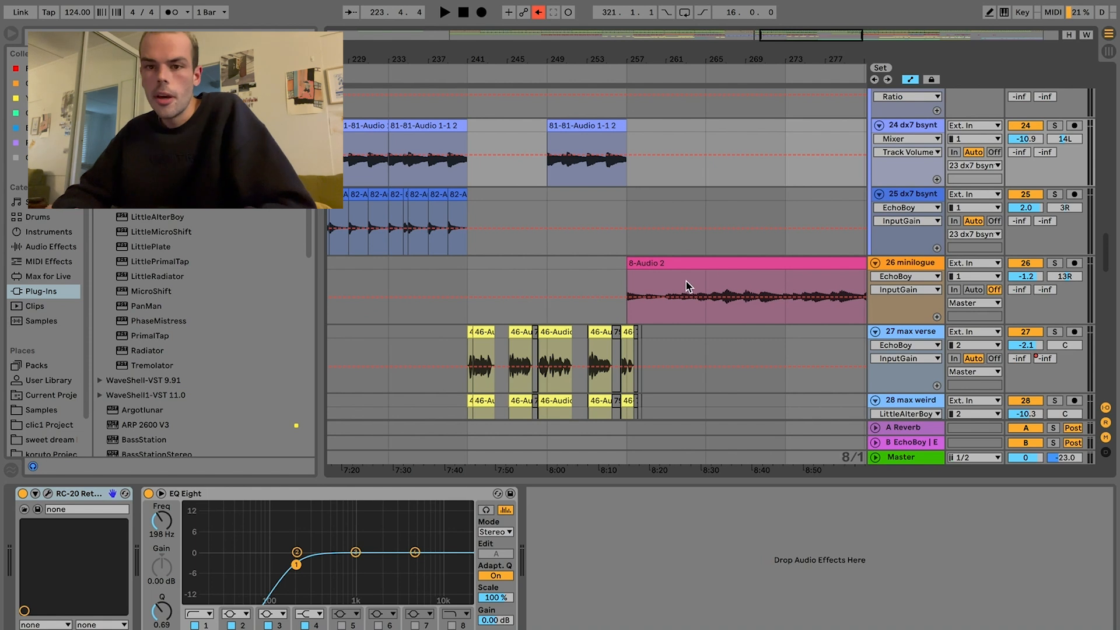
{"action": "left_click", "coordinate": [706, 287]}
{"action": "left_click", "coordinate": [1052, 263]}
{"action": "key", "text": "space"}
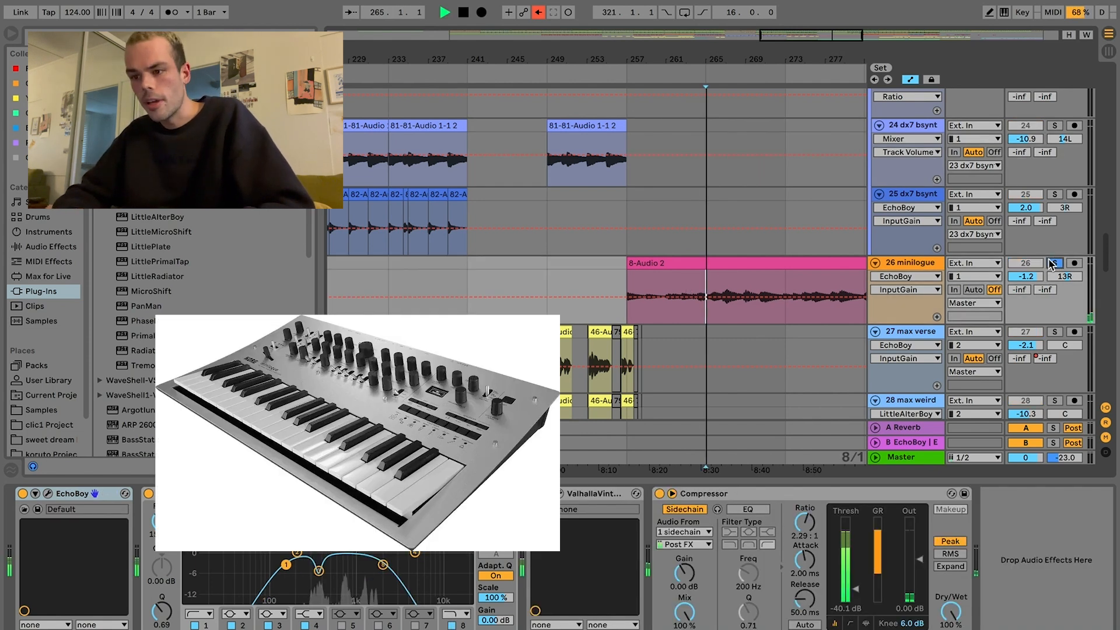
Step: Compare the minilogue without and with effects by switching its EchoBoy, EQ Eight and Valhalla reverb off and on together
{"action": "left_click", "coordinate": [804, 266]}
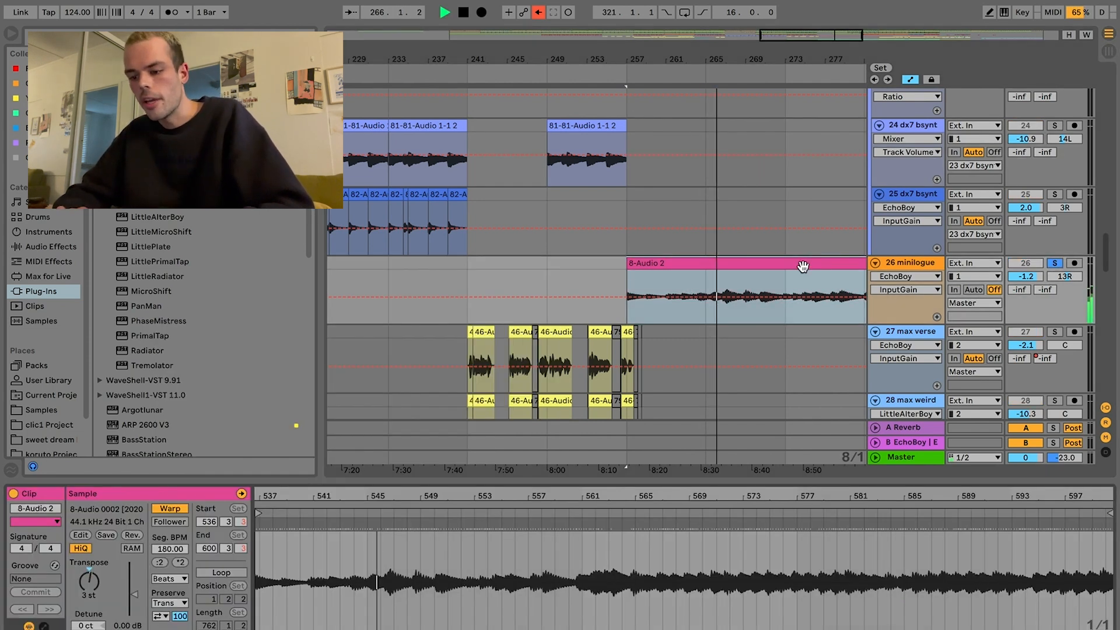
{"action": "left_click", "coordinate": [911, 264]}
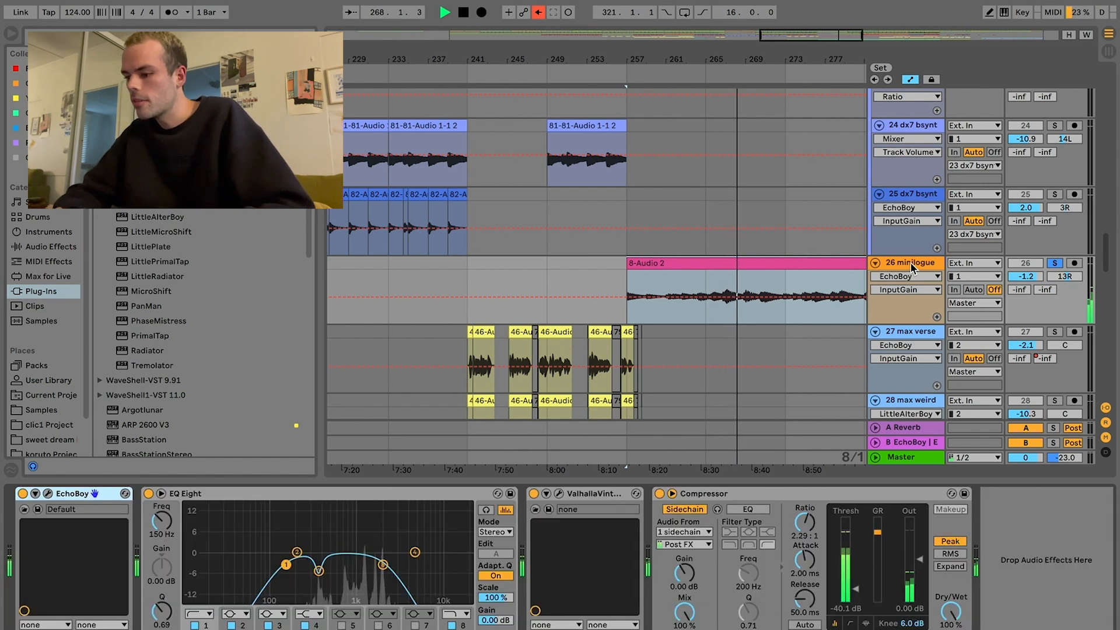
{"action": "left_click", "coordinate": [615, 497]}
{"action": "left_click", "coordinate": [73, 495], "text": "shift"}
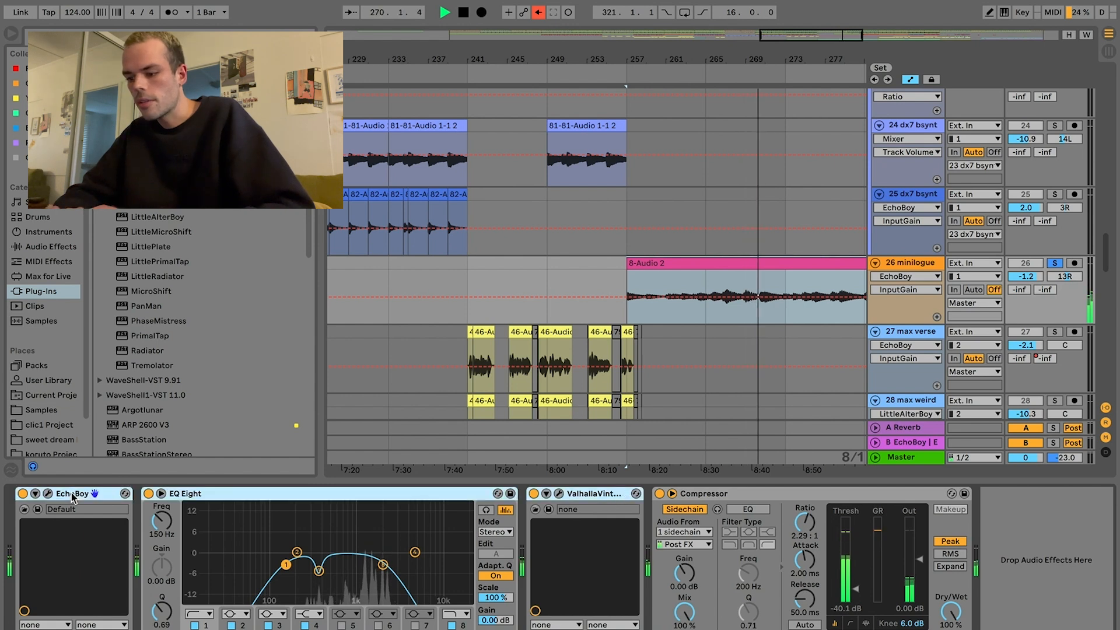
{"action": "key", "text": "0"}
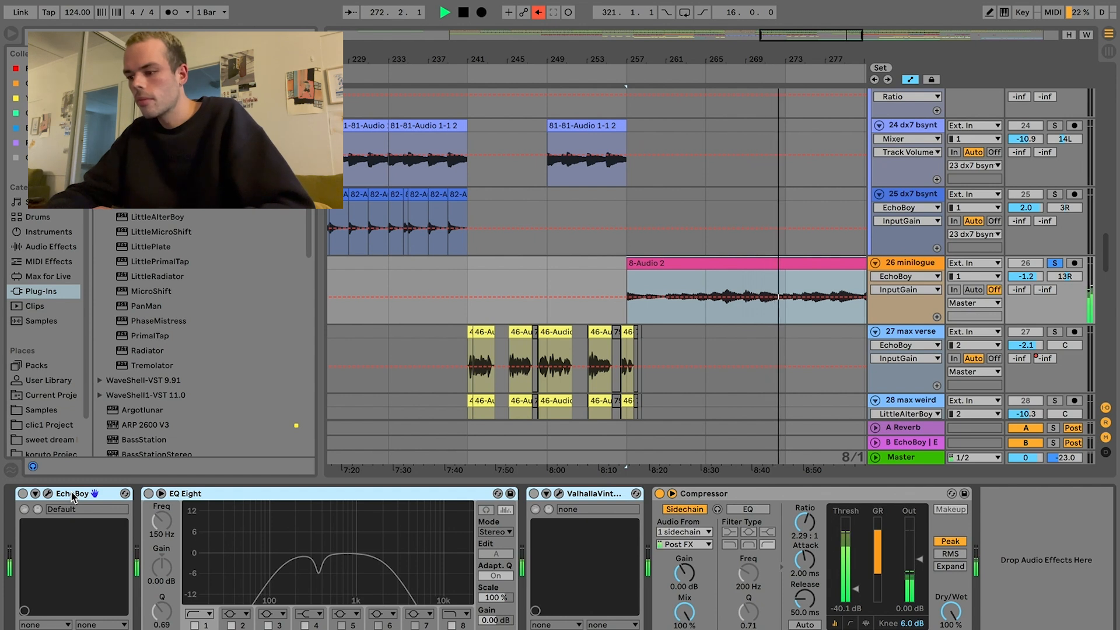
{"action": "key", "text": "0"}
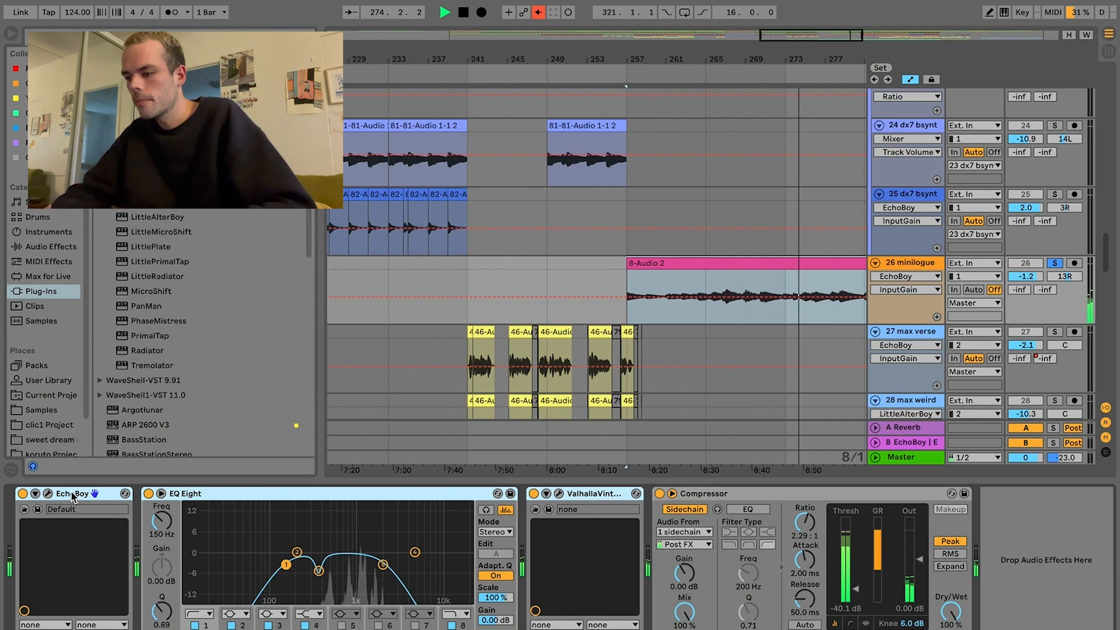
Step: Unsolo the minilogue track to hear it within the full mix, and stop playback
{"action": "left_click", "coordinate": [1055, 263]}
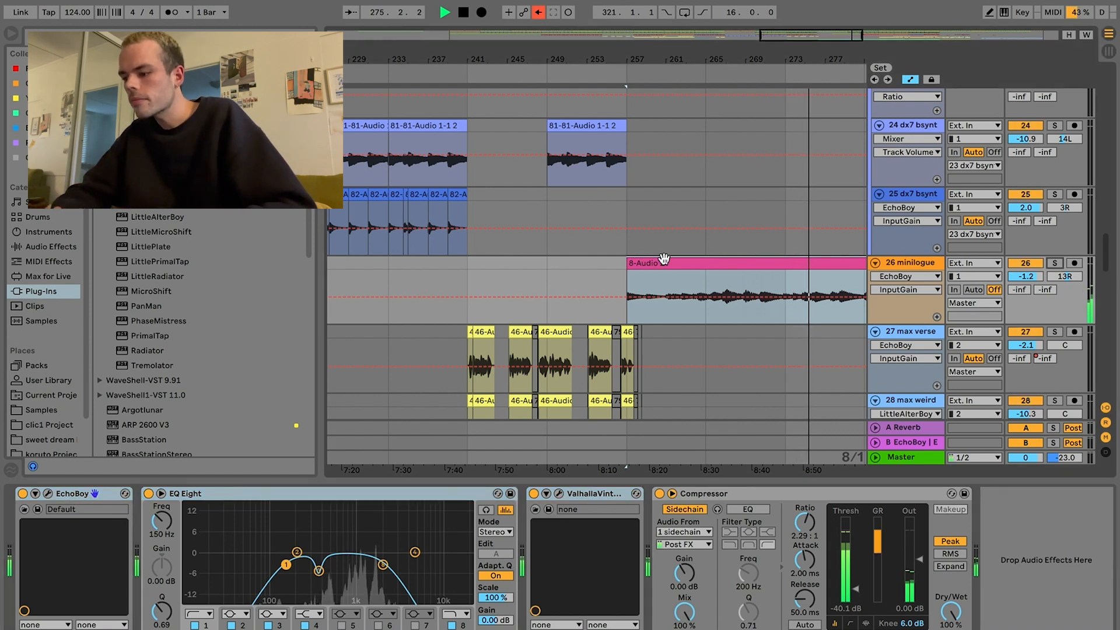
{"action": "scroll", "coordinate": [664, 259], "scroll_direction": "right", "scroll_amount": 10}
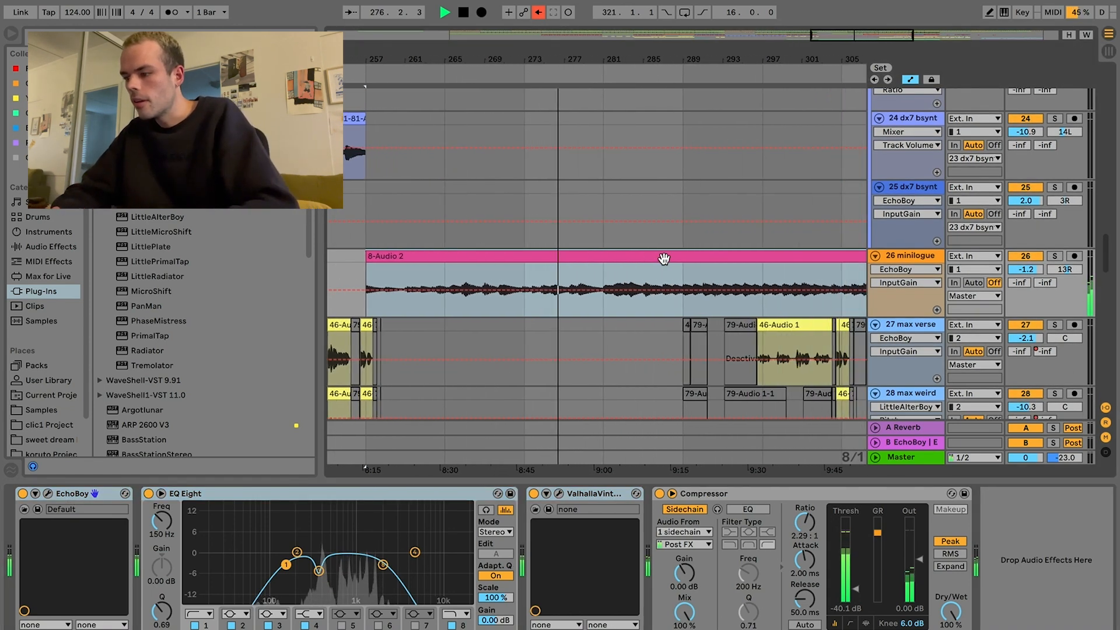
{"action": "key", "text": "space"}
Step: Play the trancearp2 track solo from bar 281, audition the trancearp track with it, and return the start position to bar 281
{"action": "scroll", "coordinate": [664, 260], "scroll_direction": "up", "scroll_amount": 15}
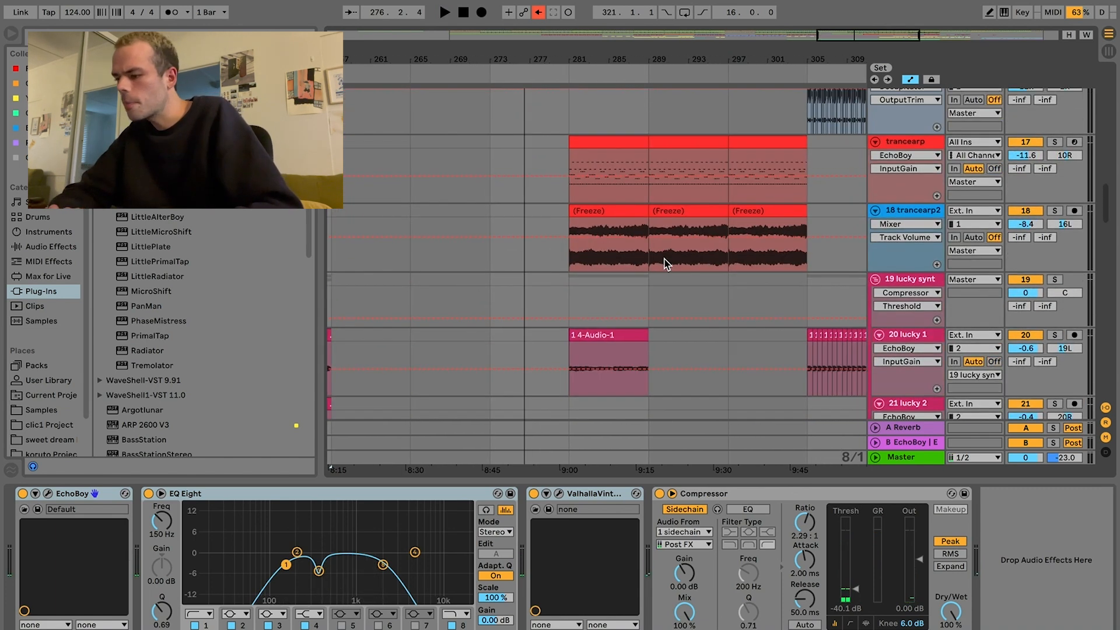
{"action": "left_click", "coordinate": [611, 213]}
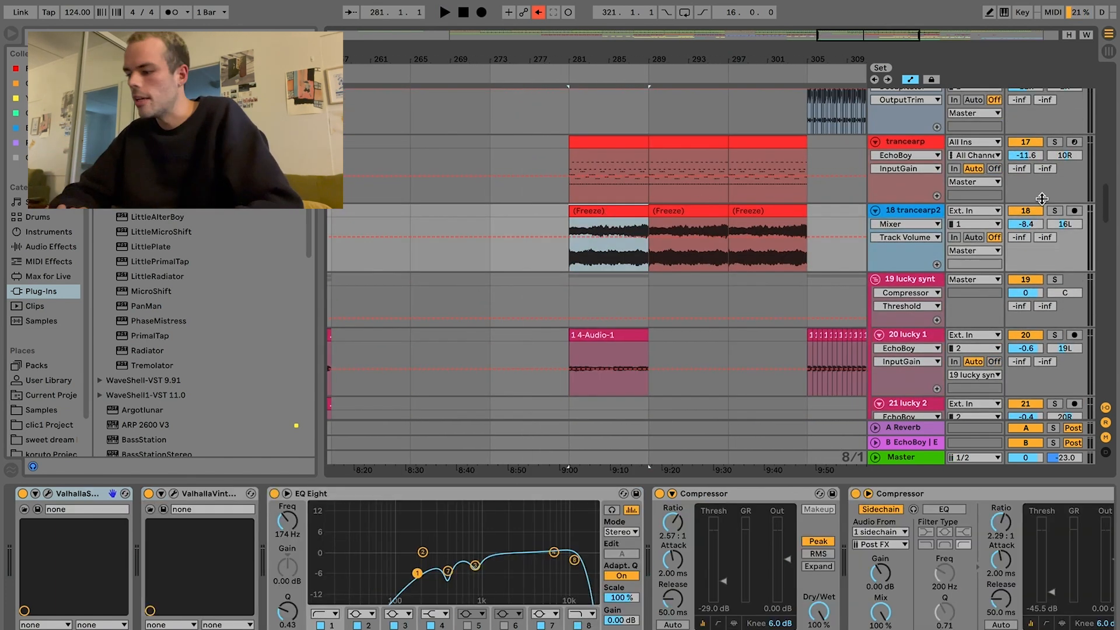
{"action": "left_click", "coordinate": [1057, 211]}
{"action": "key", "text": "space"}
{"action": "left_click", "coordinate": [1056, 143]}
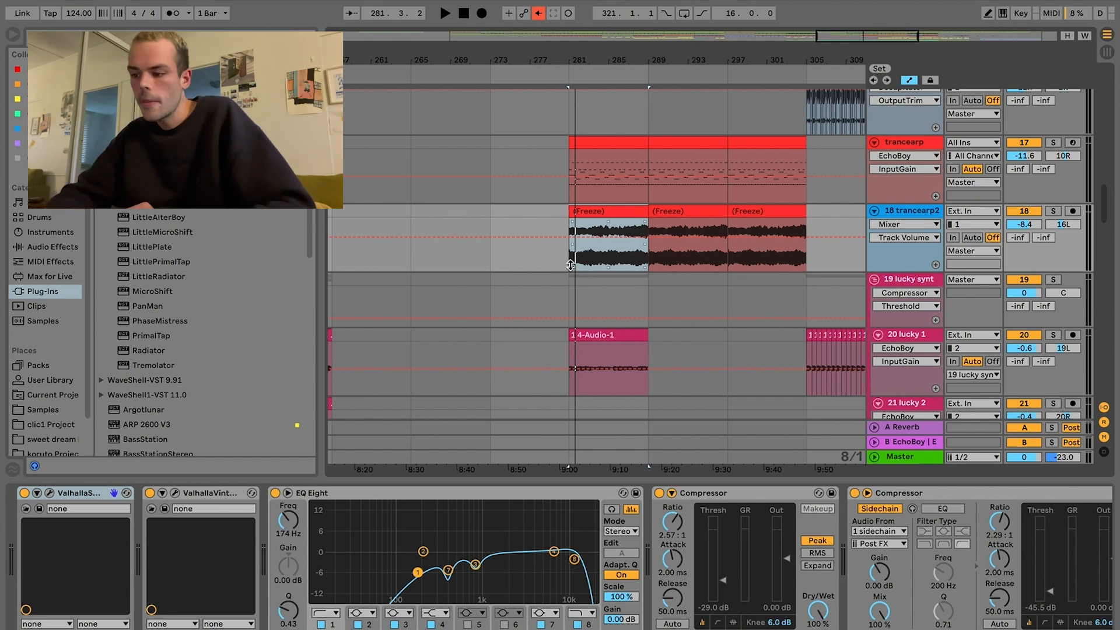
{"action": "left_click", "coordinate": [558, 265]}
Step: Solo the japwall ad group and play it from bar 265 and again from the Hats Pedals clip at bar 289
{"action": "scroll", "coordinate": [558, 265], "scroll_direction": "down", "scroll_amount": 5}
{"action": "scroll", "coordinate": [558, 265], "scroll_direction": "down", "scroll_amount": 10}
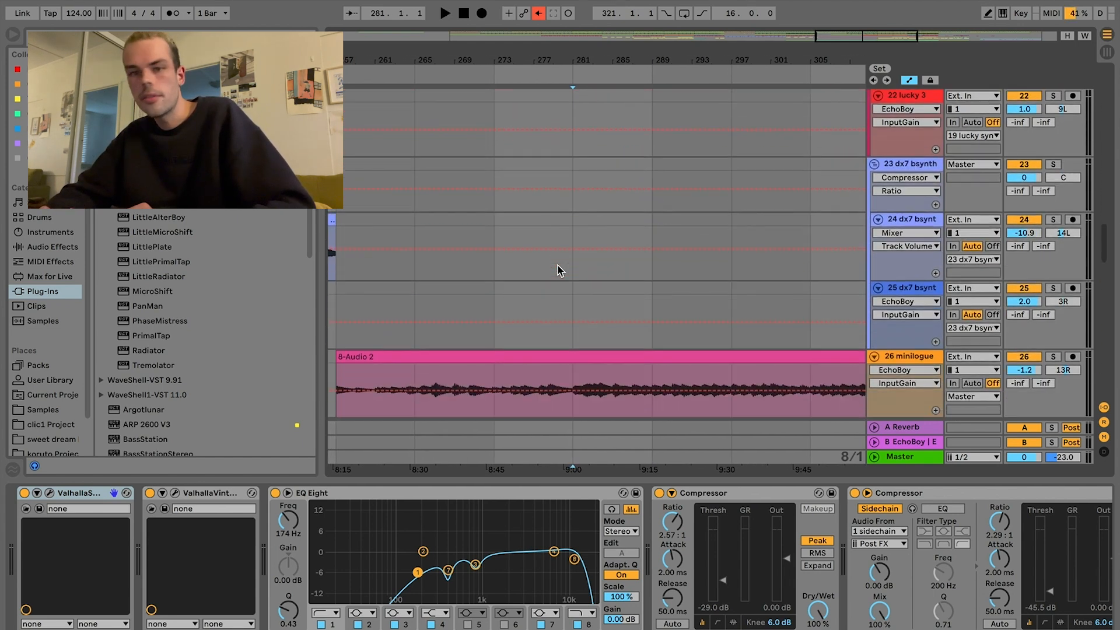
{"action": "scroll", "coordinate": [558, 265], "scroll_direction": "down", "scroll_amount": 12}
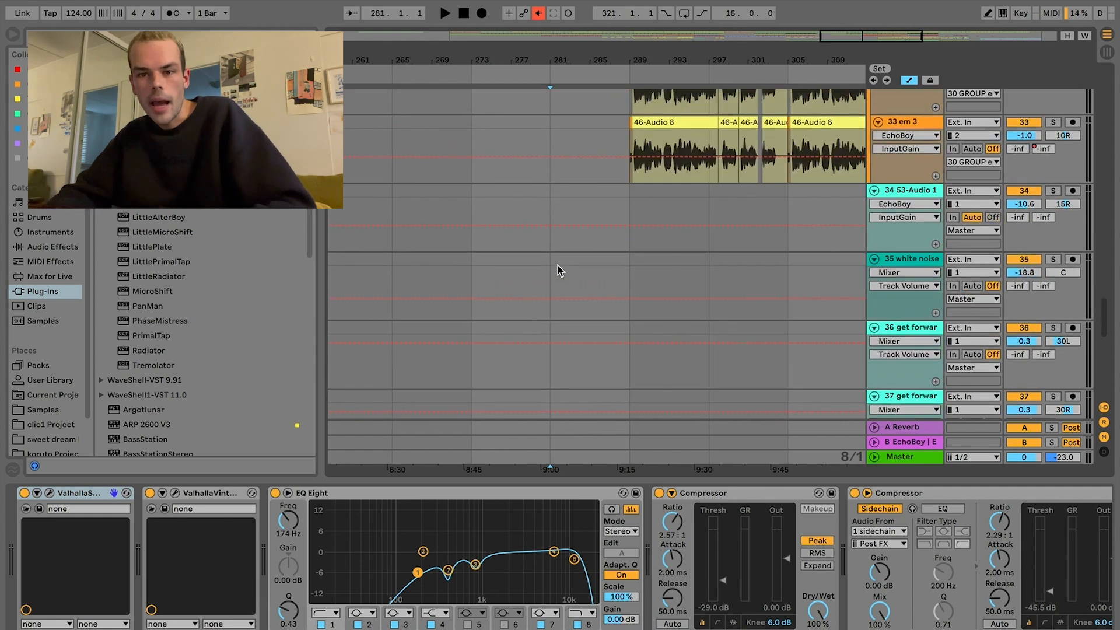
{"action": "scroll", "coordinate": [558, 265], "scroll_direction": "down", "scroll_amount": 1}
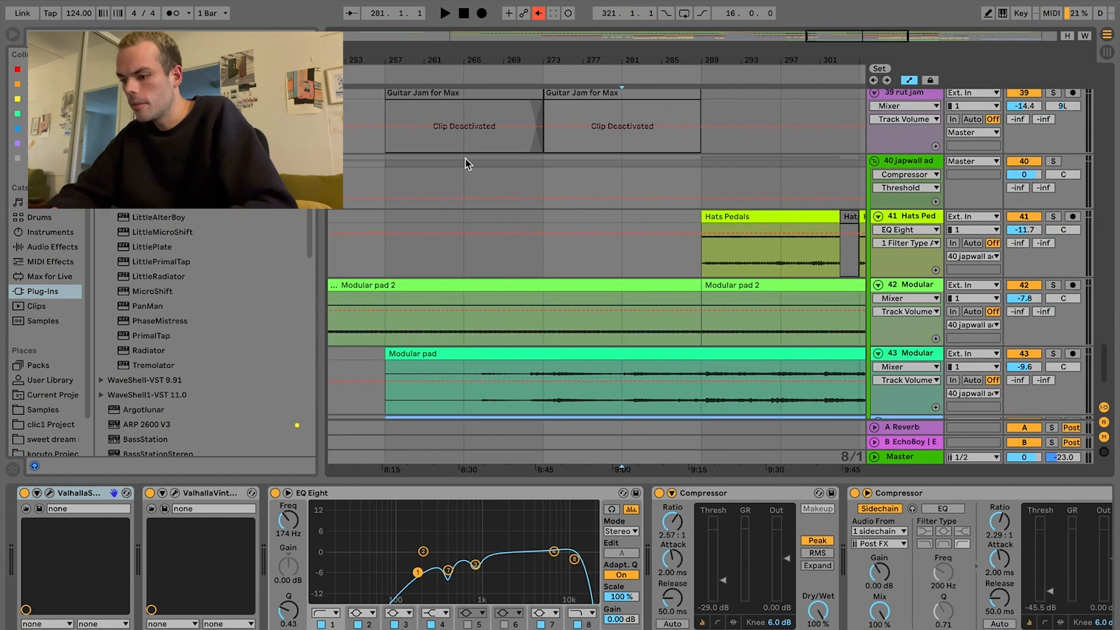
{"action": "left_click", "coordinate": [464, 172]}
{"action": "key", "text": "space"}
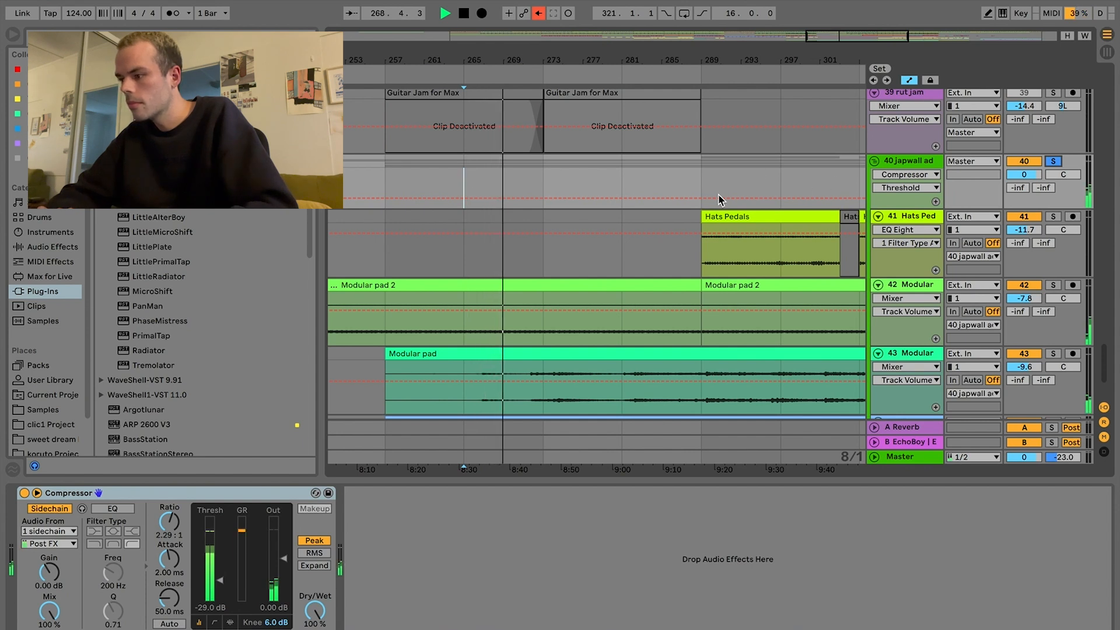
{"action": "left_click", "coordinate": [702, 255]}
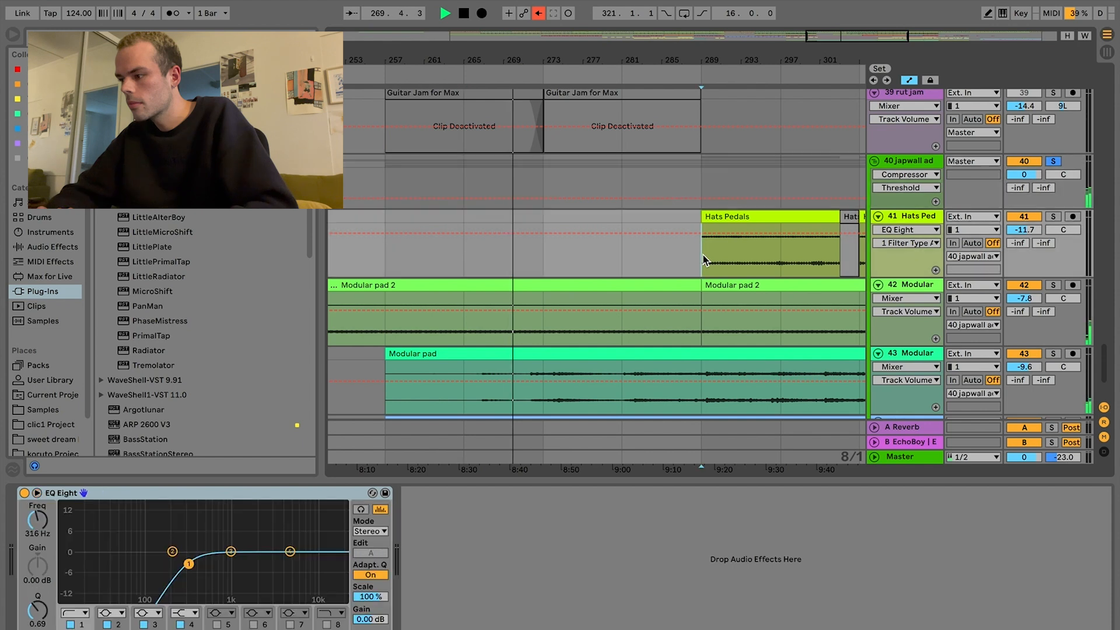
{"action": "scroll", "coordinate": [703, 255], "scroll_direction": "down", "scroll_amount": 5}
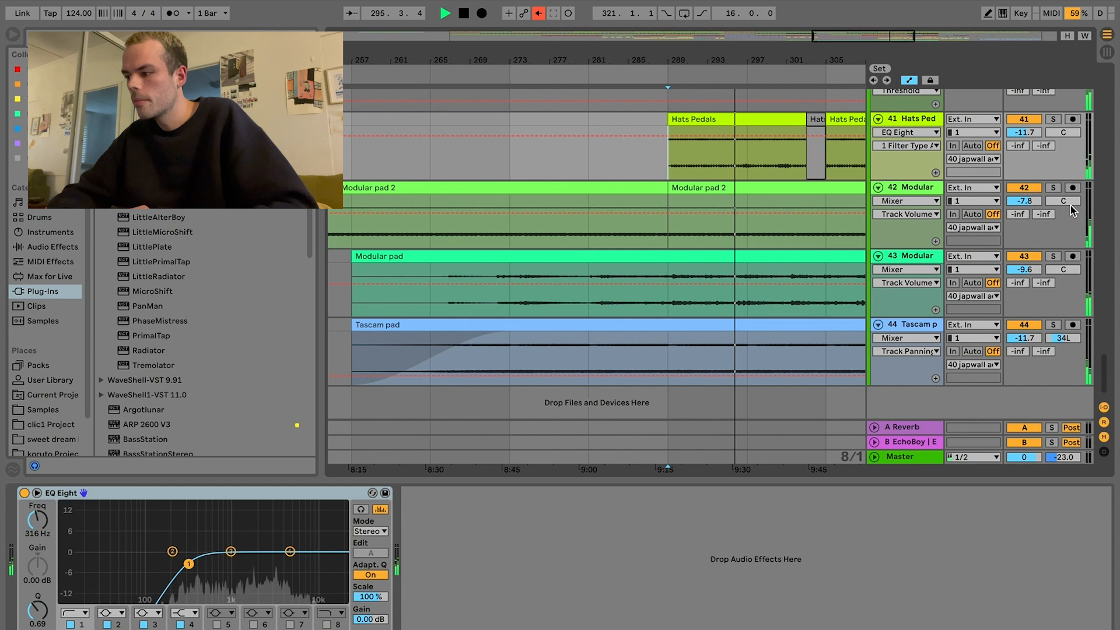
Step: Play the drums from bar 305 and solo the break 2 and break tracks together with the clap track
{"action": "scroll", "coordinate": [1062, 186], "scroll_direction": "up", "scroll_amount": 2}
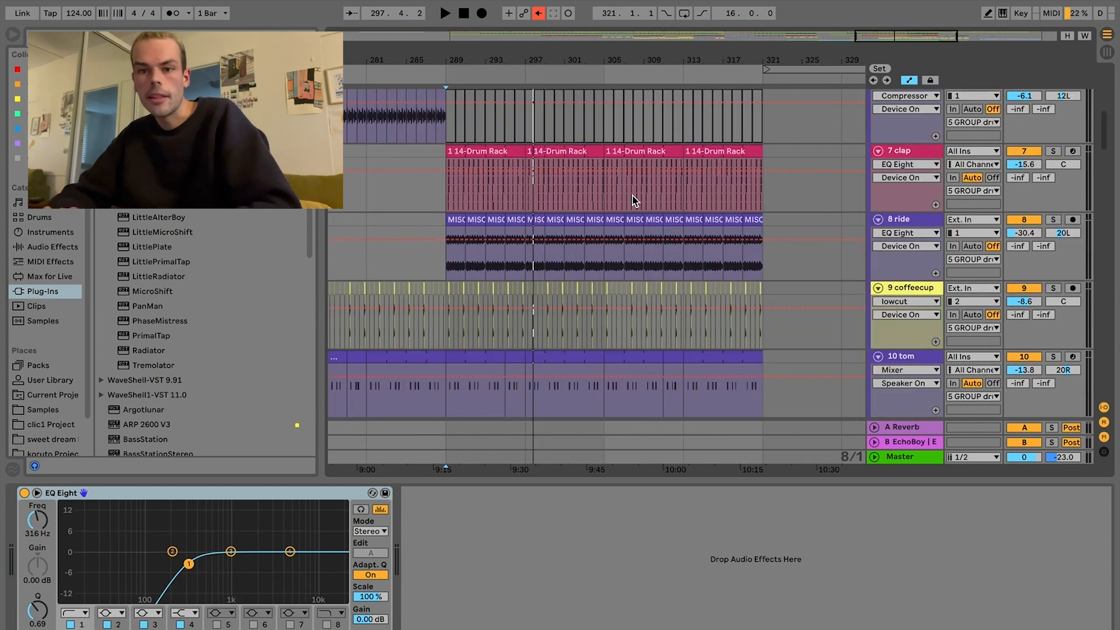
{"action": "left_click", "coordinate": [633, 202]}
{"action": "key", "text": "space"}
{"action": "scroll", "coordinate": [1053, 235], "scroll_direction": "down", "scroll_amount": 10}
{"action": "scroll", "coordinate": [1053, 235], "scroll_direction": "down", "scroll_amount": 2}
{"action": "left_click", "coordinate": [1053, 339]}
{"action": "left_click", "coordinate": [1054, 202]}
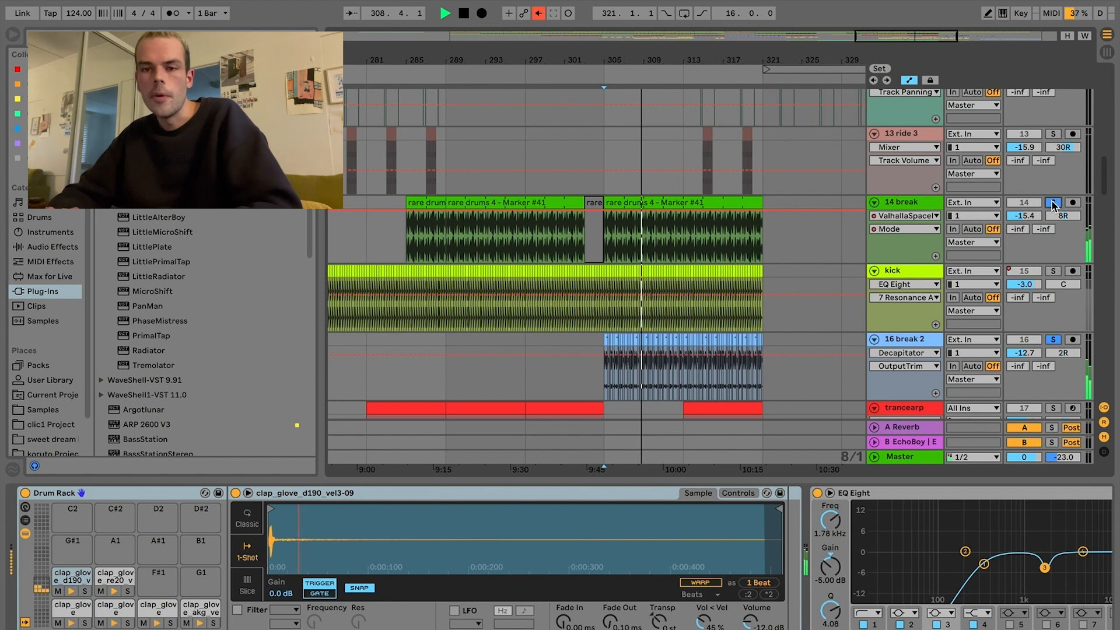
Step: Solo the drum group alongside the two break tracks and look through its drum tracks while they play
{"action": "scroll", "coordinate": [1053, 271], "scroll_direction": "up", "scroll_amount": 20}
{"action": "scroll", "coordinate": [1053, 272], "scroll_direction": "down", "scroll_amount": 3}
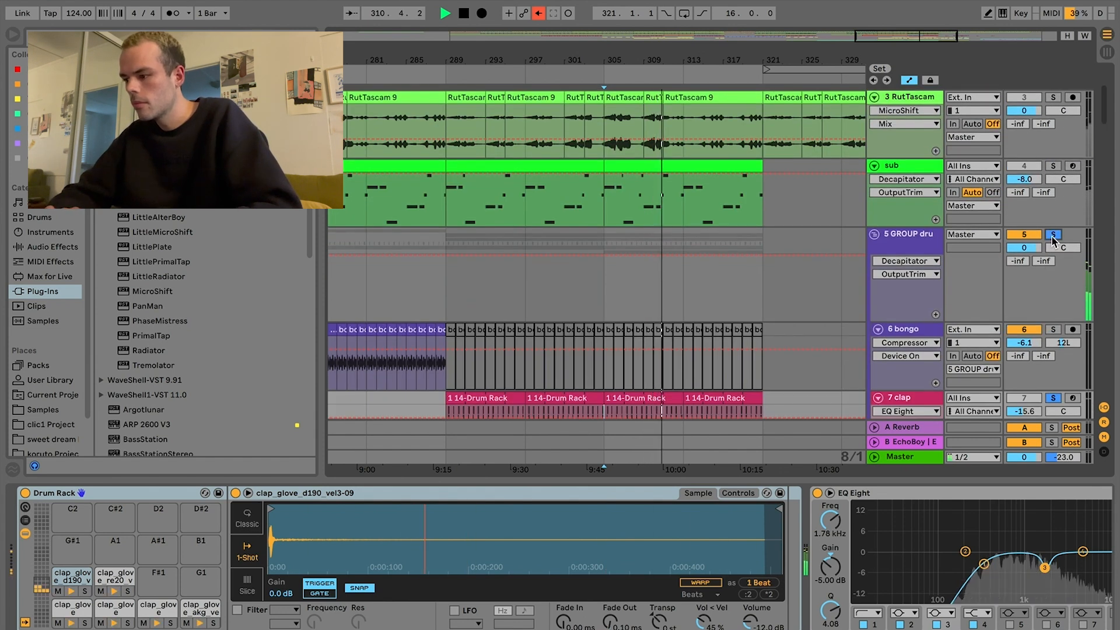
{"action": "scroll", "coordinate": [1053, 239], "scroll_direction": "down", "scroll_amount": 15}
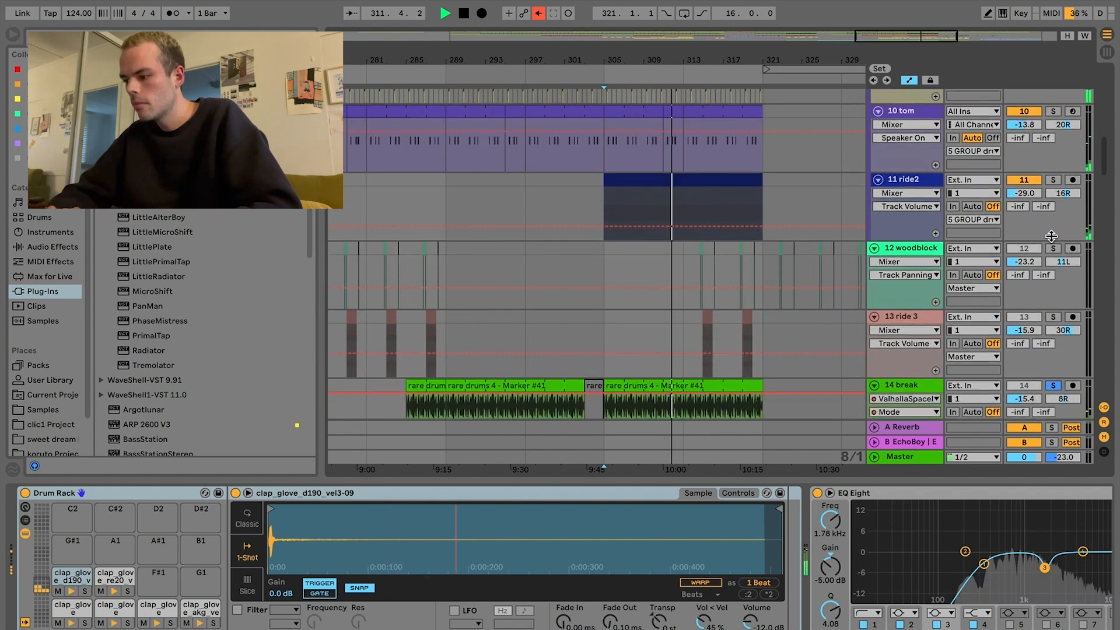
{"action": "scroll", "coordinate": [1051, 236], "scroll_direction": "down", "scroll_amount": 1}
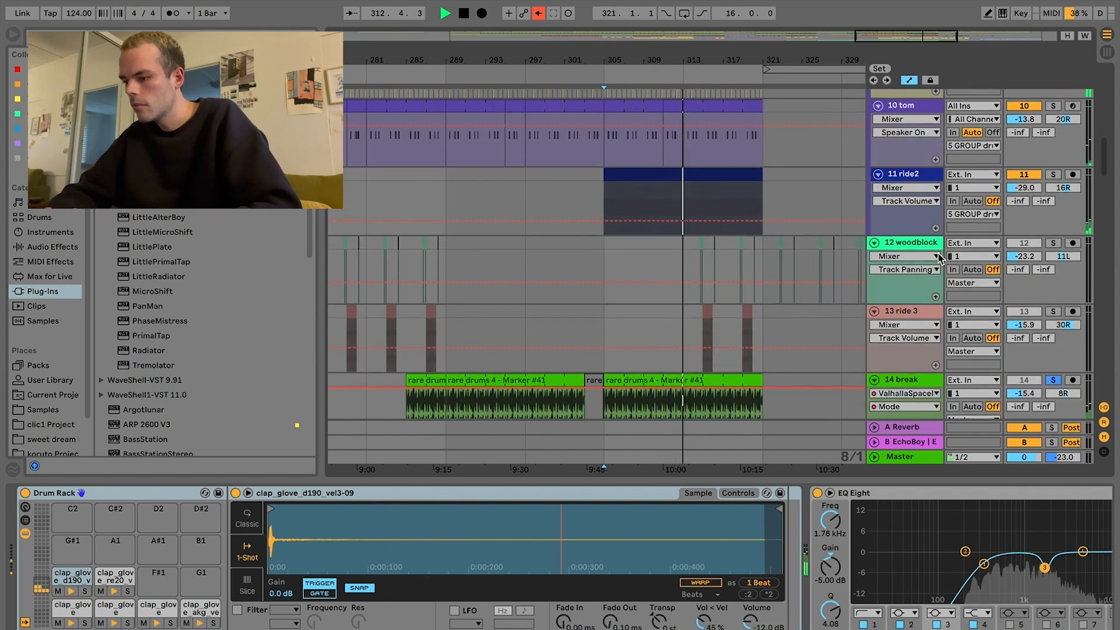
{"action": "scroll", "coordinate": [938, 255], "scroll_direction": "down", "scroll_amount": 4}
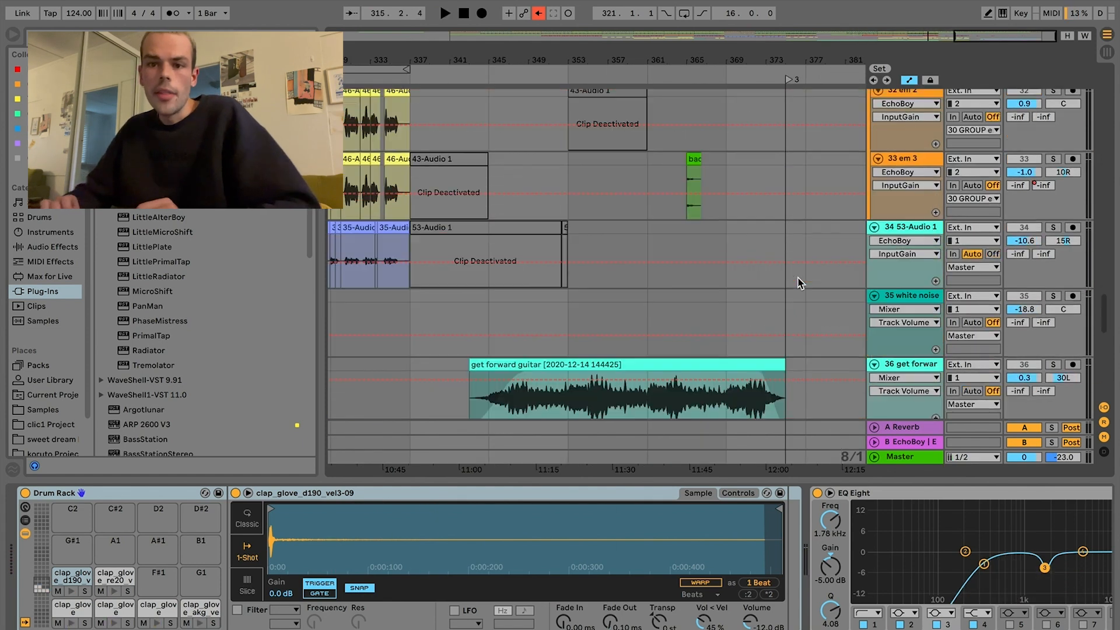
{"action": "scroll", "coordinate": [800, 277], "scroll_direction": "down", "scroll_amount": 5}
Step: Solo both get forward guitar tracks together and play them from bar 353
{"action": "scroll", "coordinate": [633, 224], "scroll_direction": "left", "scroll_amount": 3}
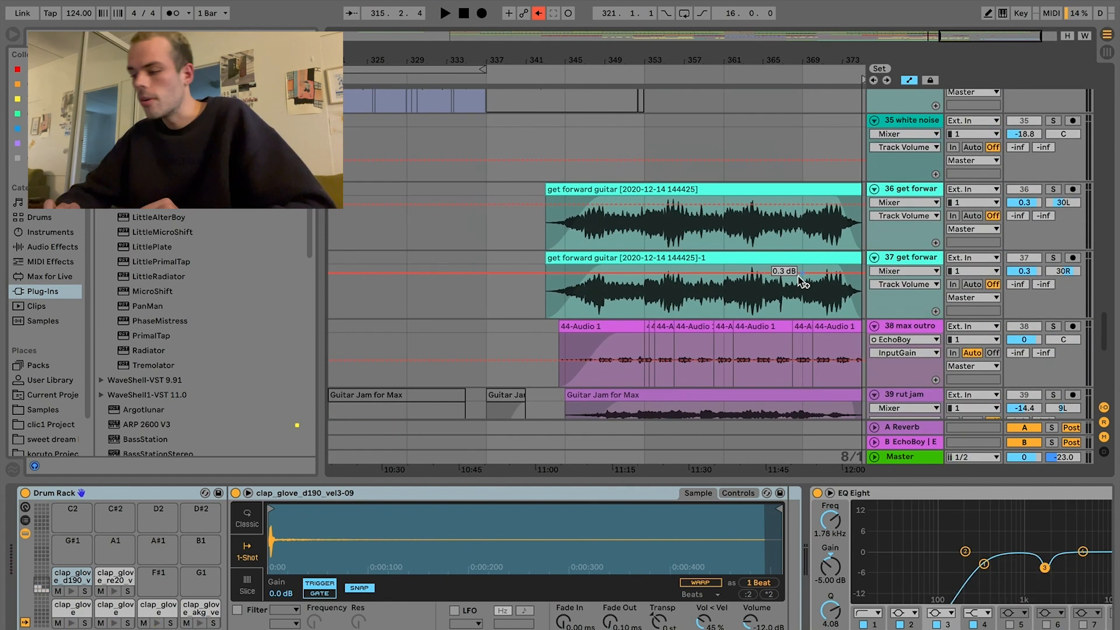
{"action": "left_click", "coordinate": [1055, 184]}
{"action": "left_click", "coordinate": [1053, 258]}
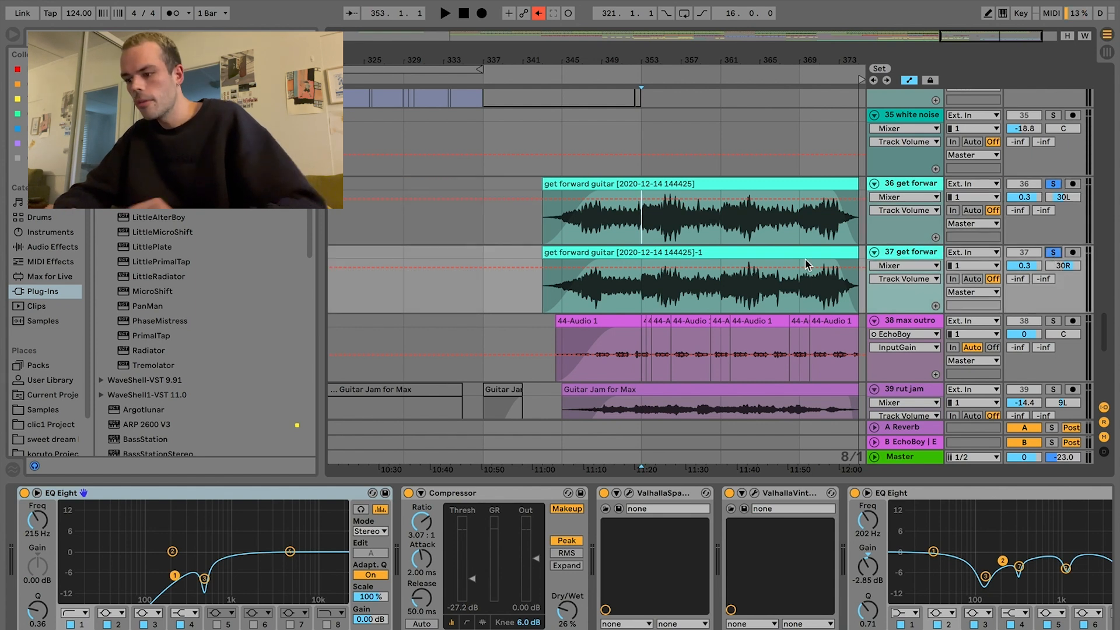
{"action": "key", "text": "space"}
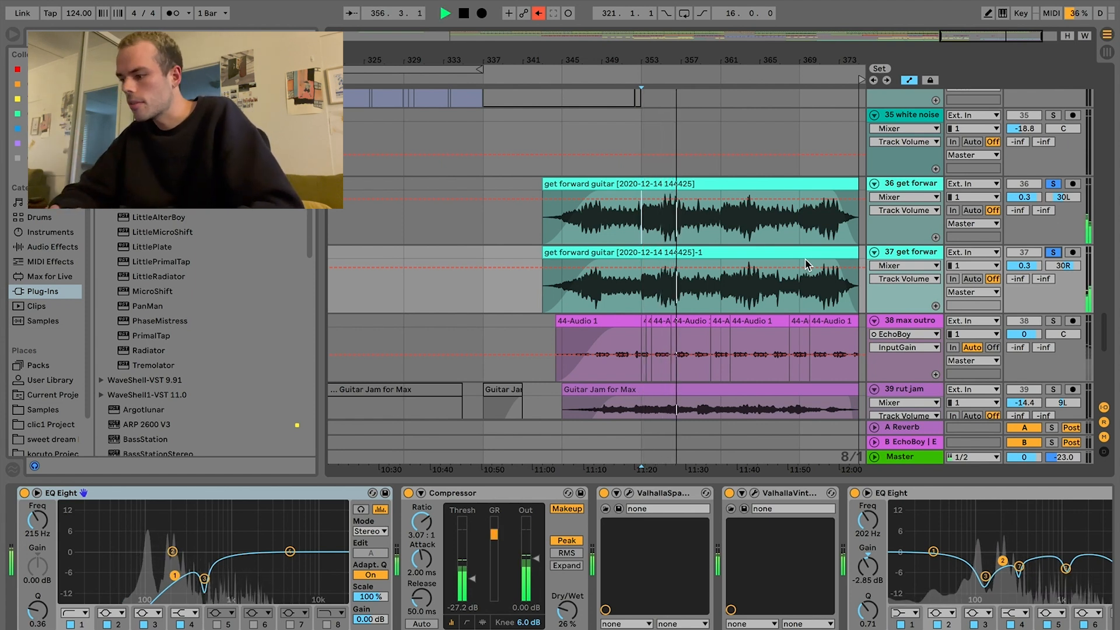
Step: Solo the max outro track by itself, and add both get forward guitar tracks to the solo
{"action": "scroll", "coordinate": [805, 261], "scroll_direction": "down", "scroll_amount": 2}
{"action": "scroll", "coordinate": [805, 258], "scroll_direction": "down", "scroll_amount": 1}
{"action": "left_click", "coordinate": [1054, 247]}
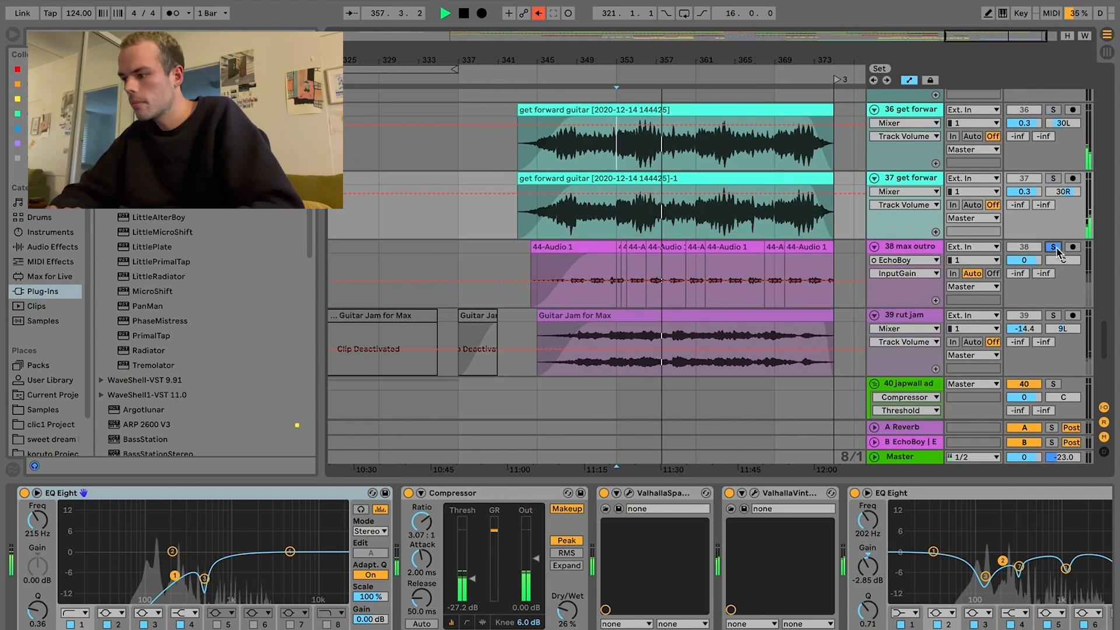
{"action": "left_click", "coordinate": [1053, 179], "text": "super"}
{"action": "left_click", "coordinate": [1055, 111], "text": "super"}
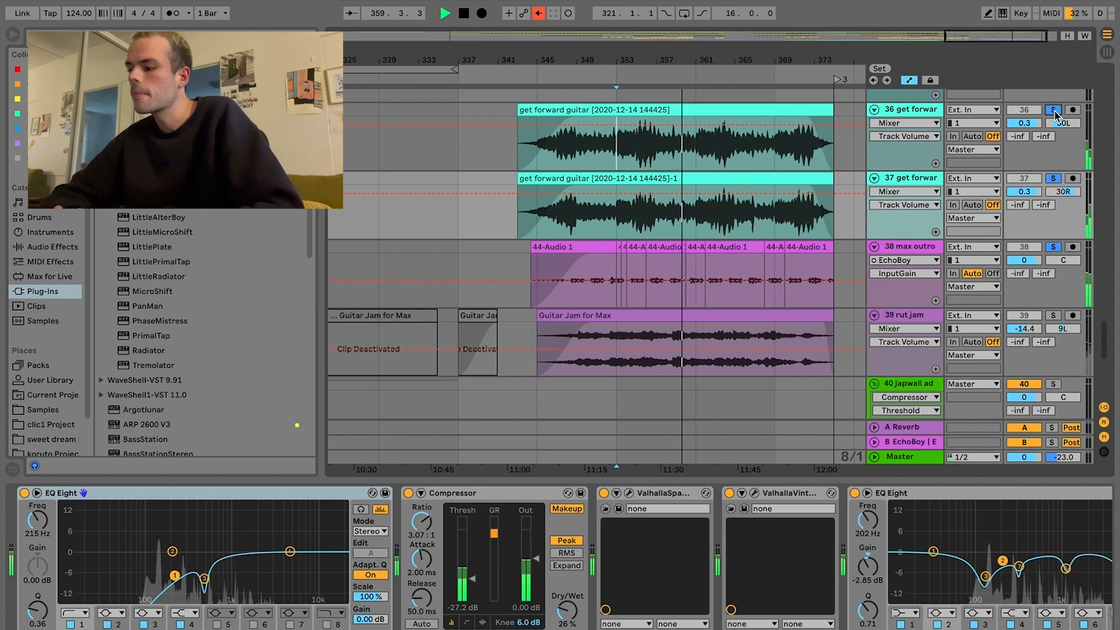
Step: Solo the rut jam track from bar 359, audition both get forward guitar tracks with it, and stop playback
{"action": "left_click", "coordinate": [1054, 316]}
{"action": "key", "text": "space"}
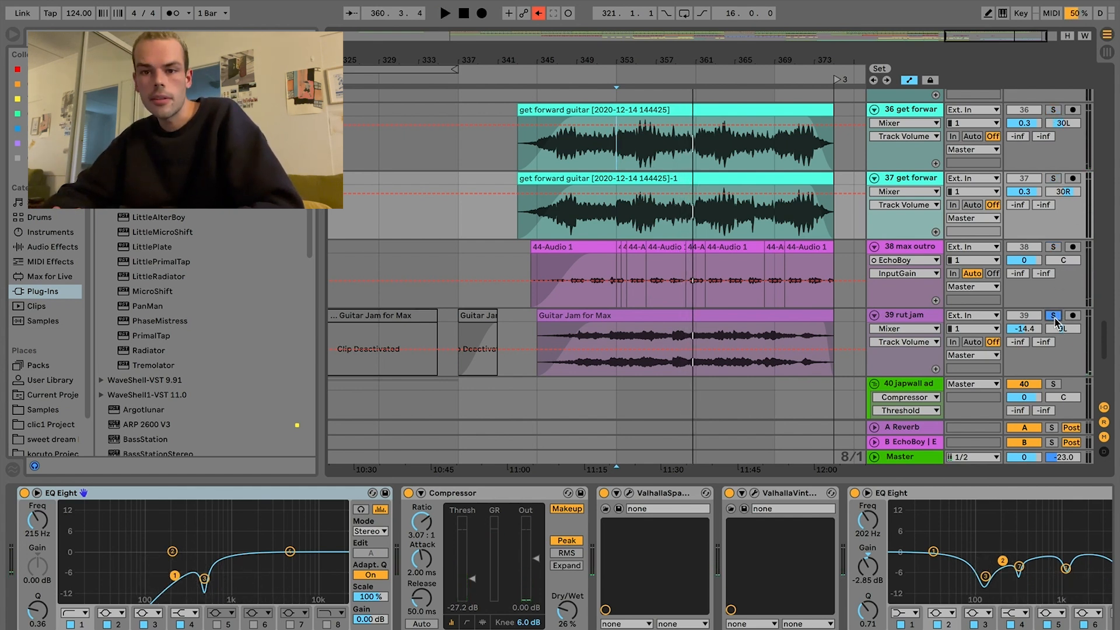
{"action": "left_click", "coordinate": [678, 366]}
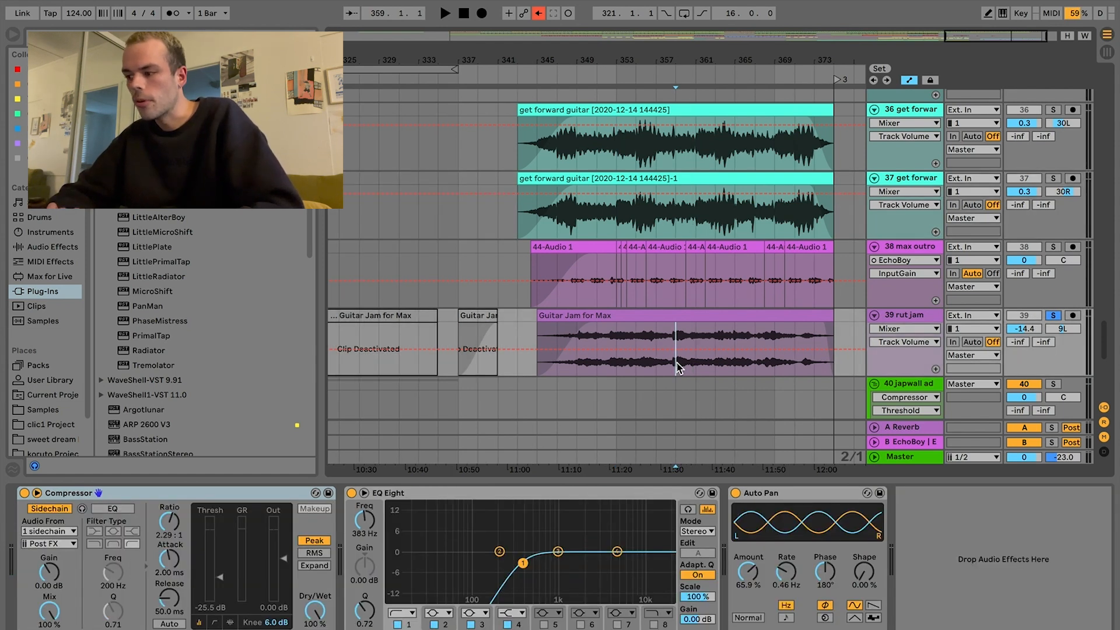
{"action": "key", "text": "space"}
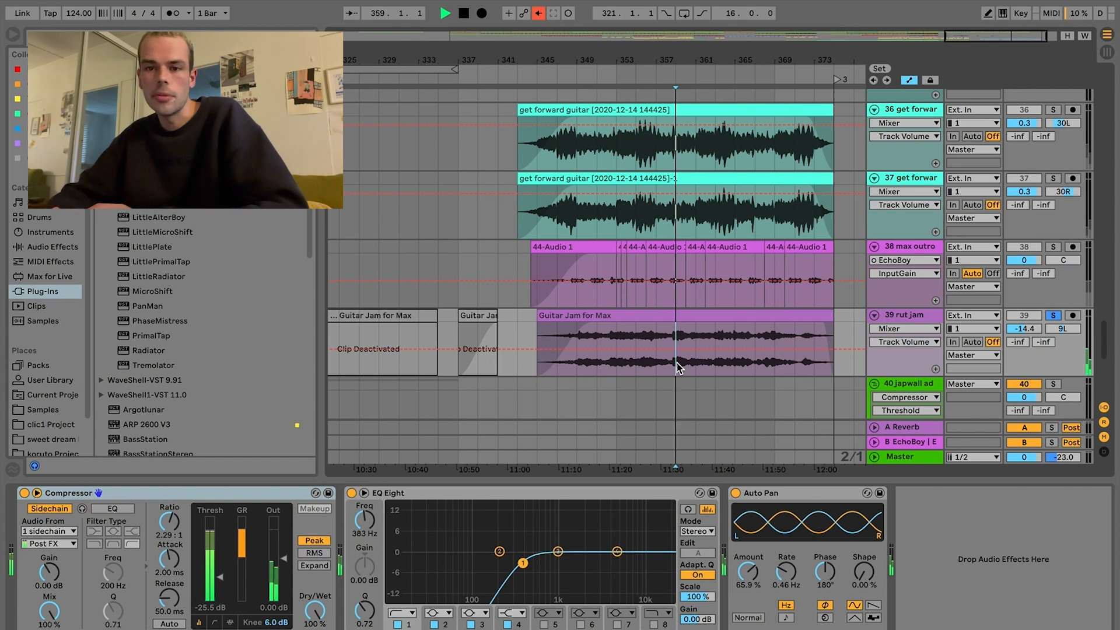
{"action": "left_click", "coordinate": [1053, 178]}
{"action": "left_click", "coordinate": [1054, 110]}
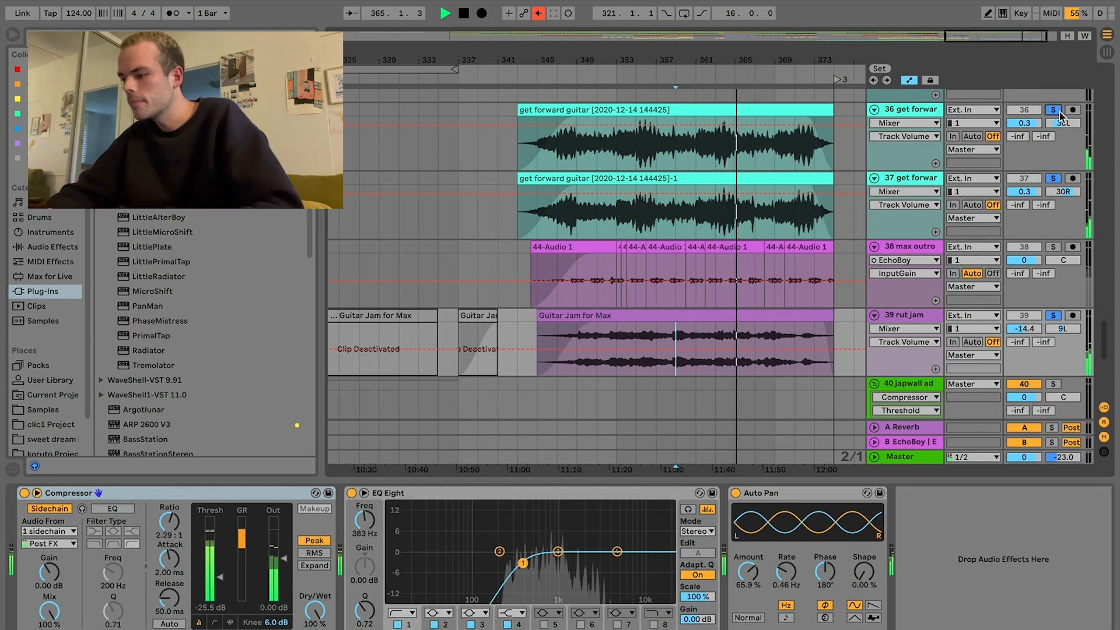
{"action": "key", "text": "space"}
Step: Solo the green RutTascam track 3, play it from the start of its clips at bar 81, and stop playback
{"action": "scroll", "coordinate": [589, 225], "scroll_direction": "up", "scroll_amount": 10}
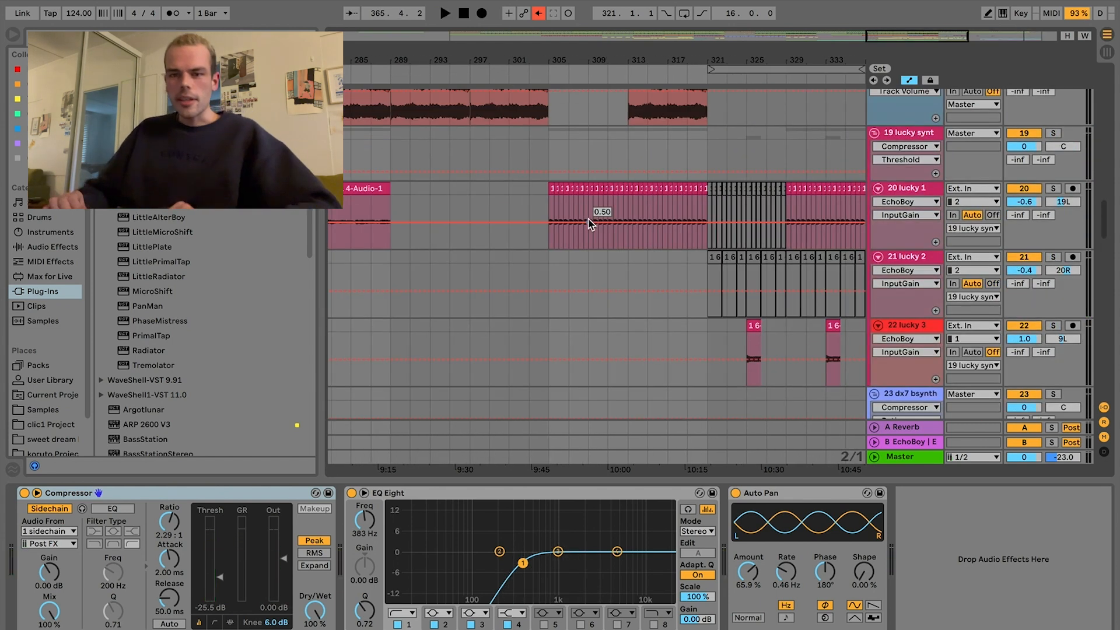
{"action": "scroll", "coordinate": [589, 220], "scroll_direction": "up", "scroll_amount": 15}
{"action": "scroll", "coordinate": [589, 220], "scroll_direction": "left", "scroll_amount": 10}
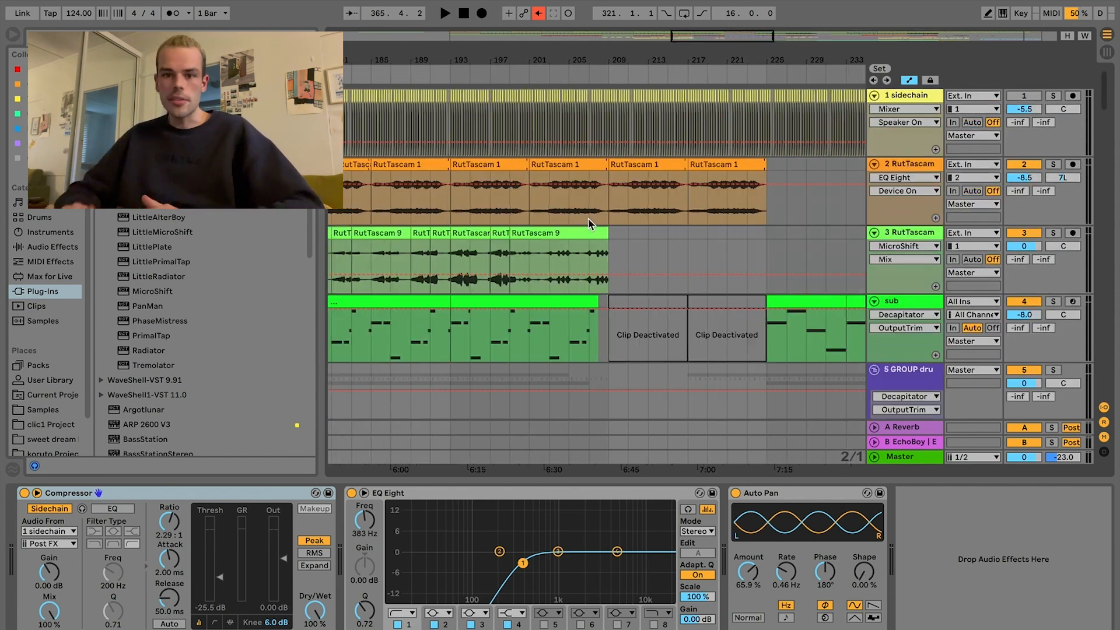
{"action": "scroll", "coordinate": [589, 219], "scroll_direction": "left", "scroll_amount": 12}
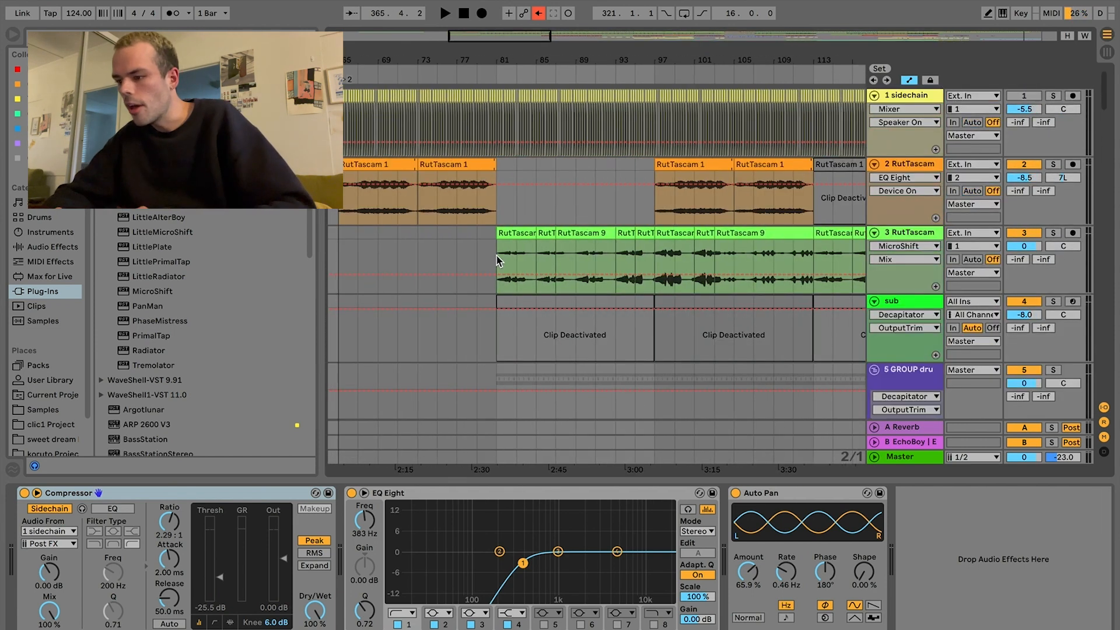
{"action": "left_click", "coordinate": [498, 260]}
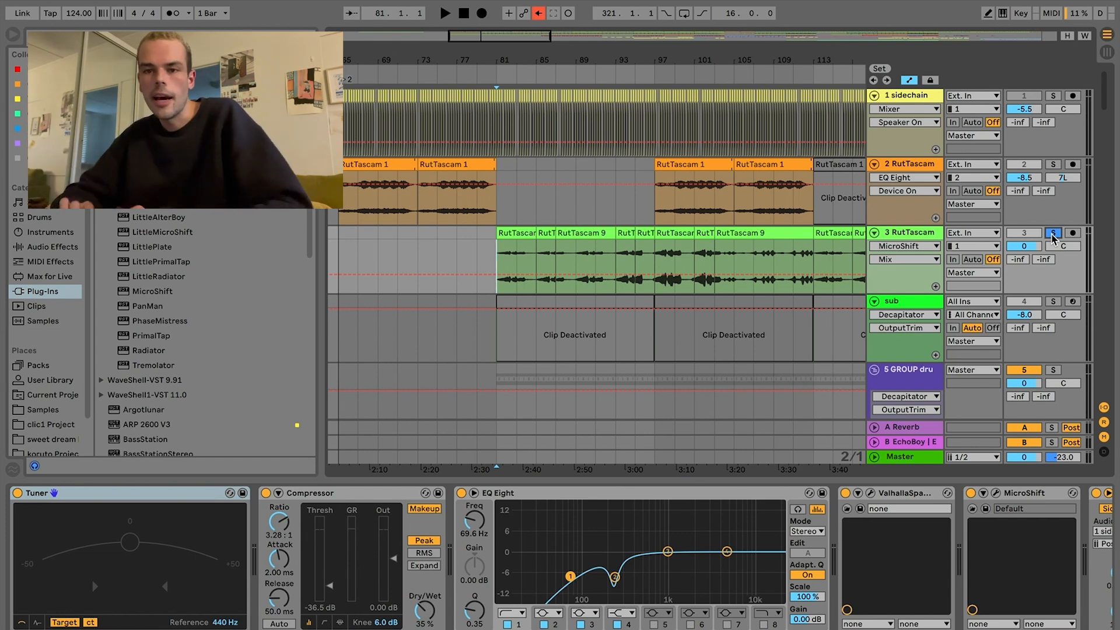
{"action": "key", "text": "space"}
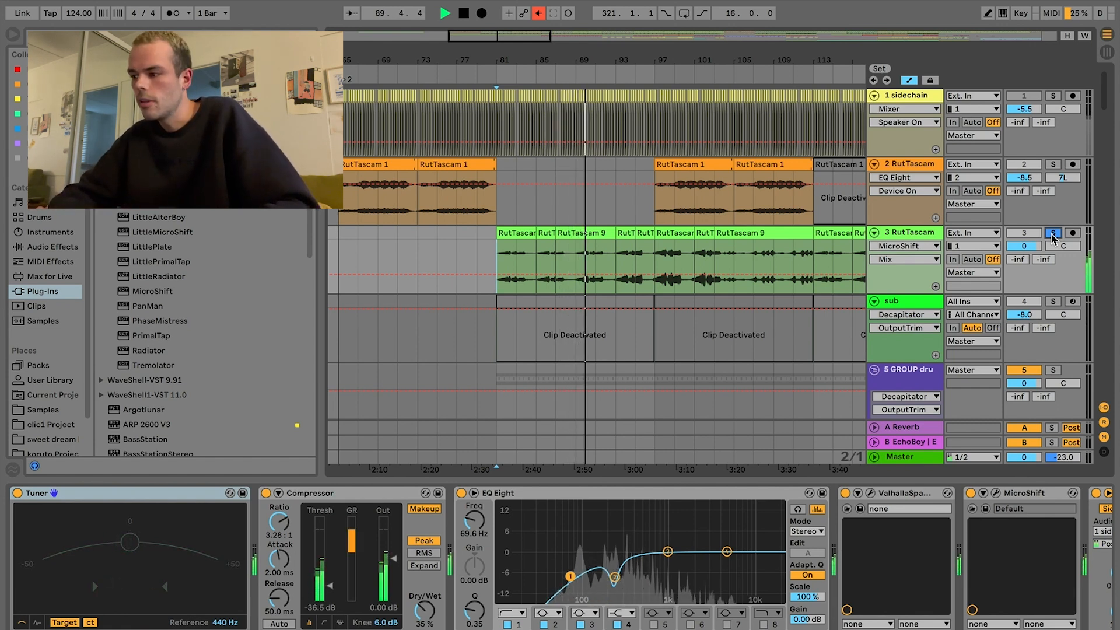
{"action": "key", "text": "space"}
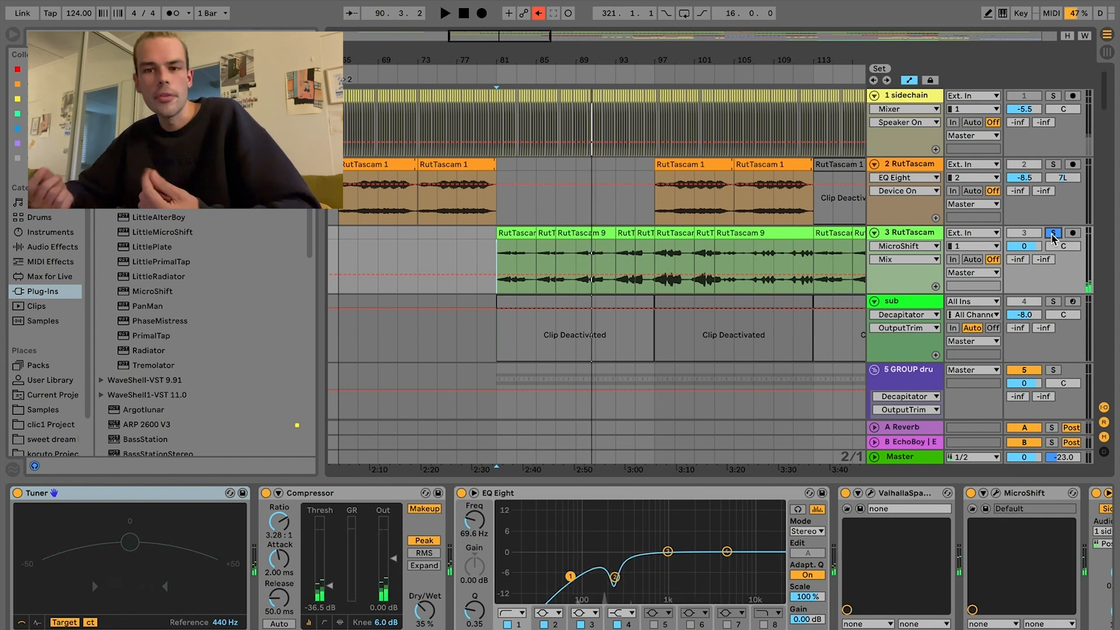